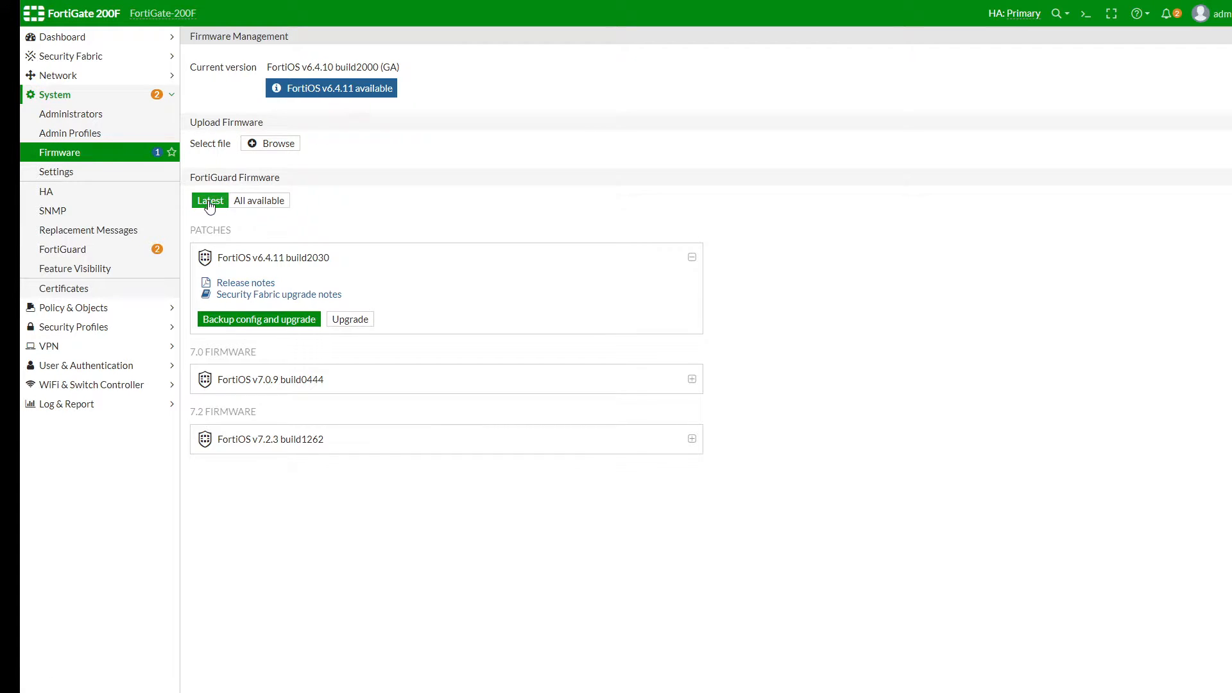
# Back up the configuration and upgrade the firewall to FortiOS v6.4.11 build2030, agreeing to the reboot
pyautogui.click(268, 325)
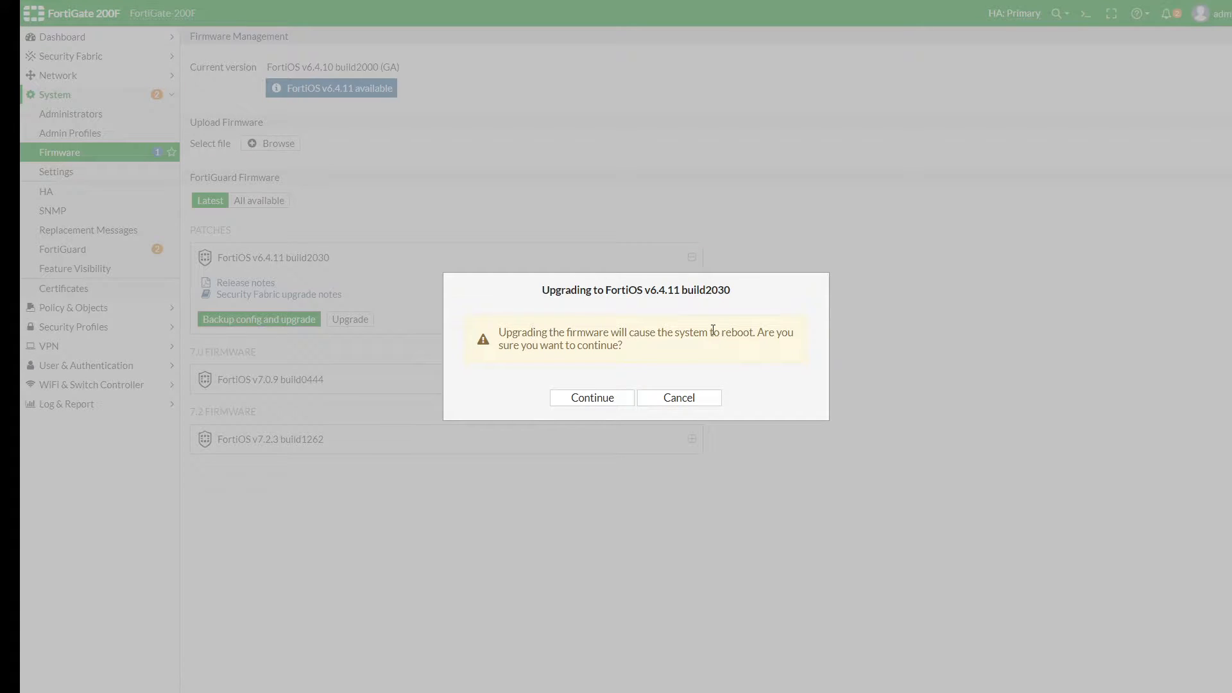
pyautogui.click(567, 399)
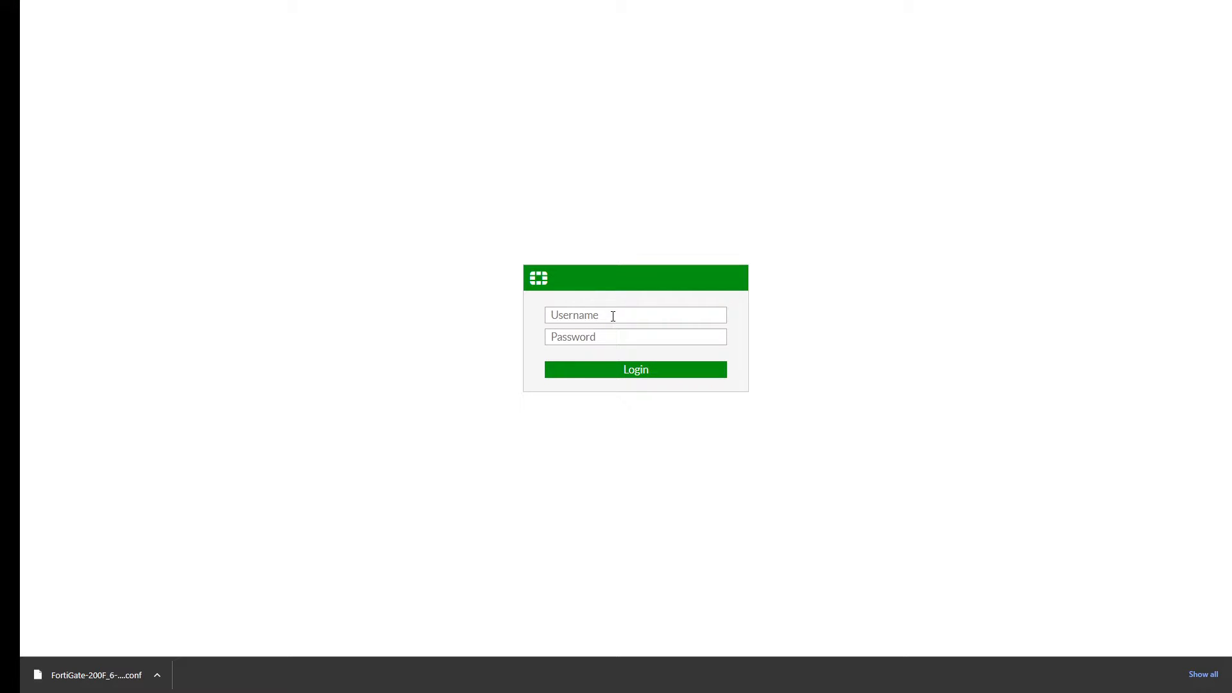
# Log back in to the FortiGate with the administrator username and password after the reboot
pyautogui.click(612, 316)
pyautogui.write('r')
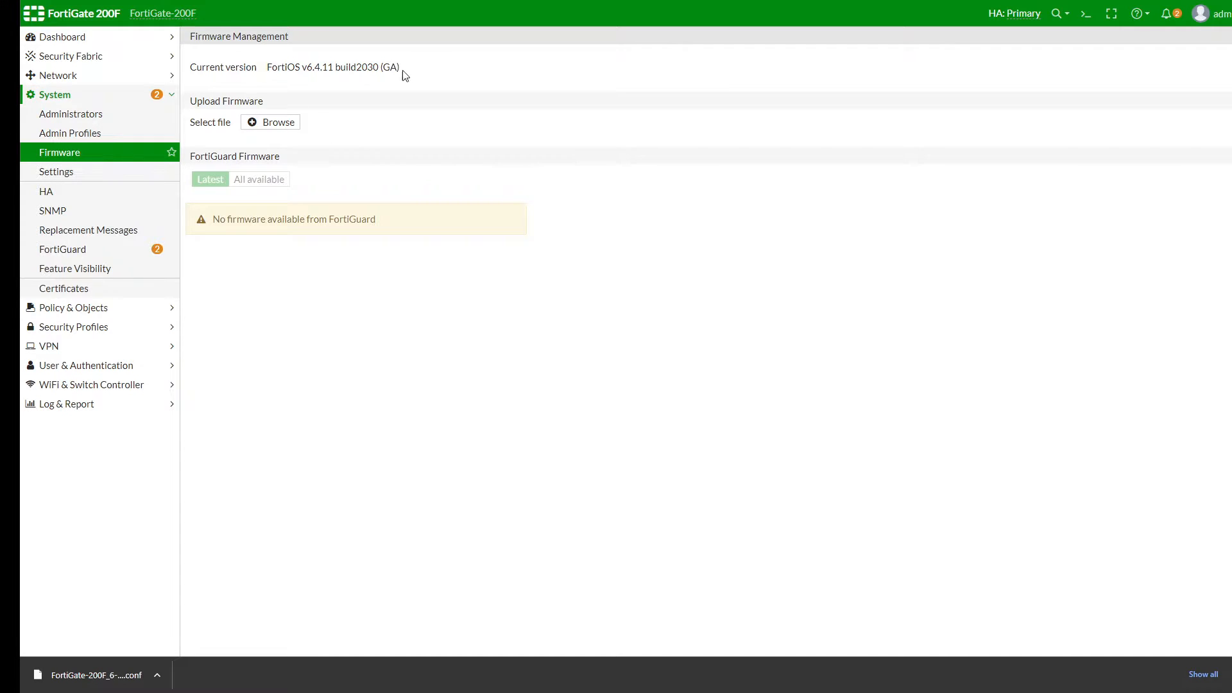
# Check the current FortiOS version and build on the Firmware Management page
pyautogui.moveTo(270, 70); pyautogui.dragTo(408, 78)
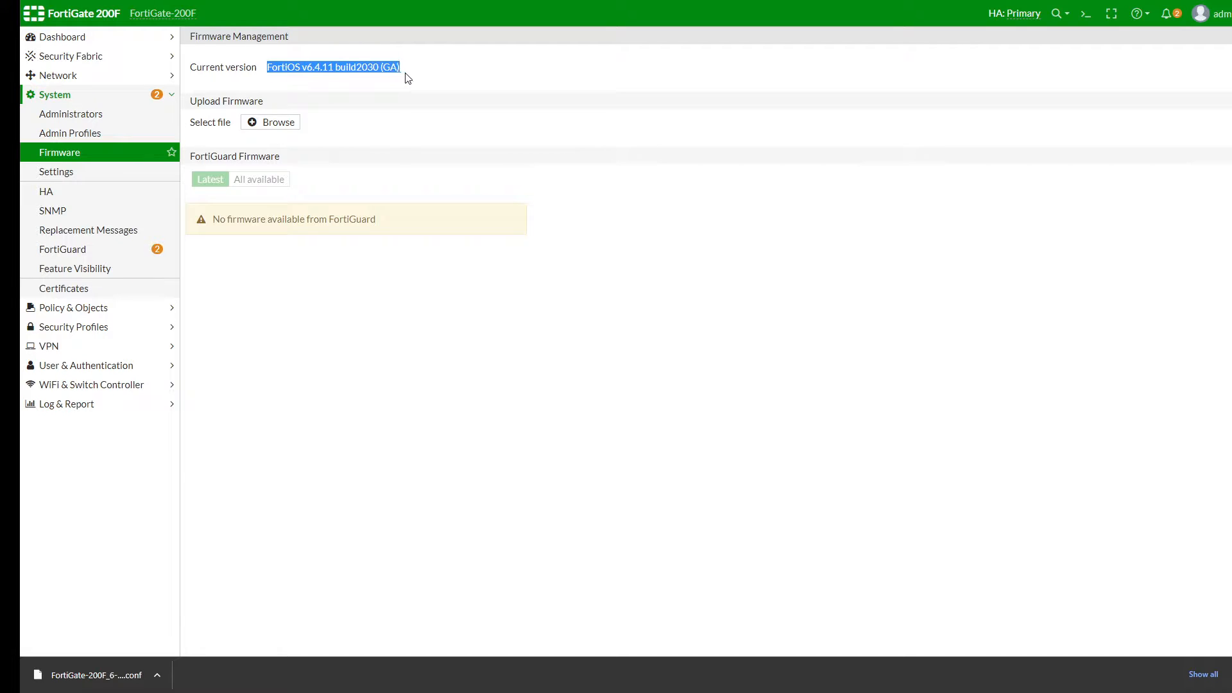
pyautogui.click(299, 72)
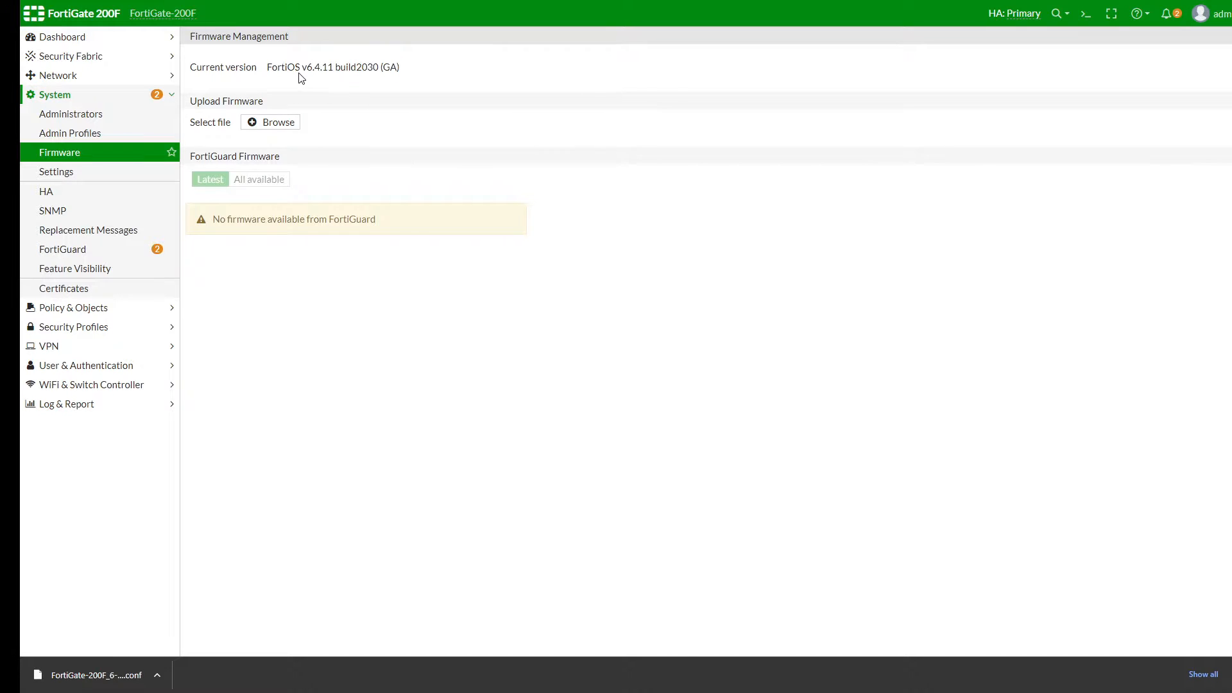
pyautogui.moveTo(307, 68); pyautogui.dragTo(339, 68)
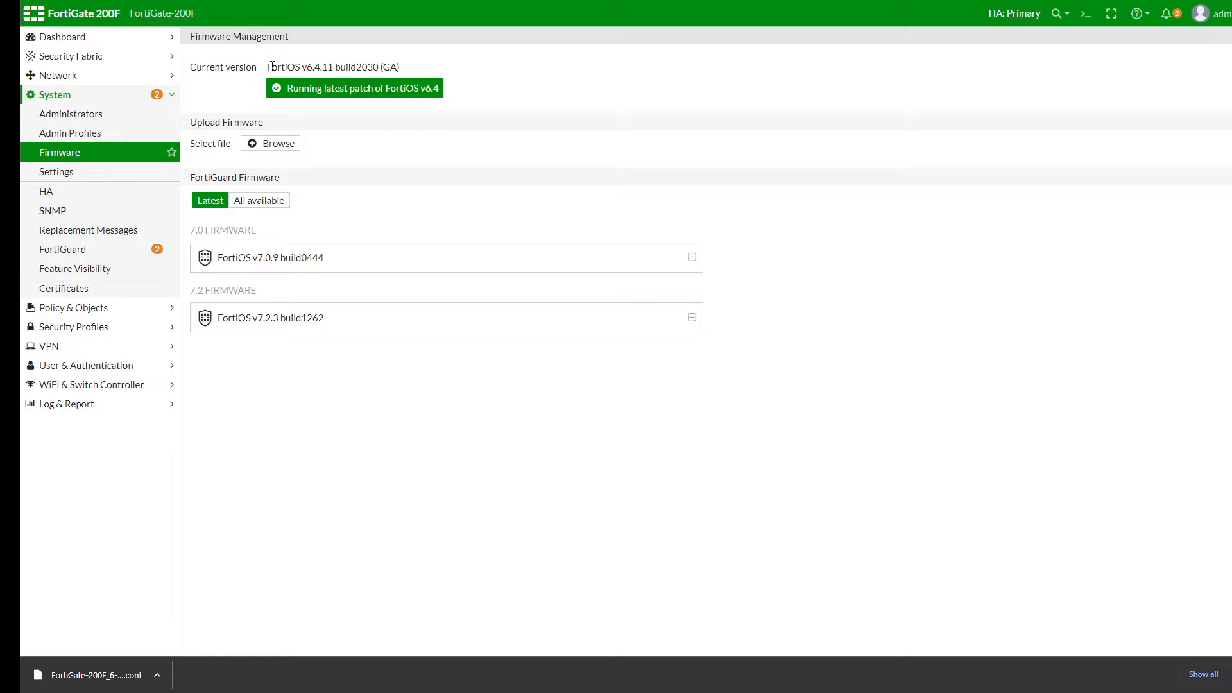
pyautogui.moveTo(272, 66); pyautogui.dragTo(353, 66)
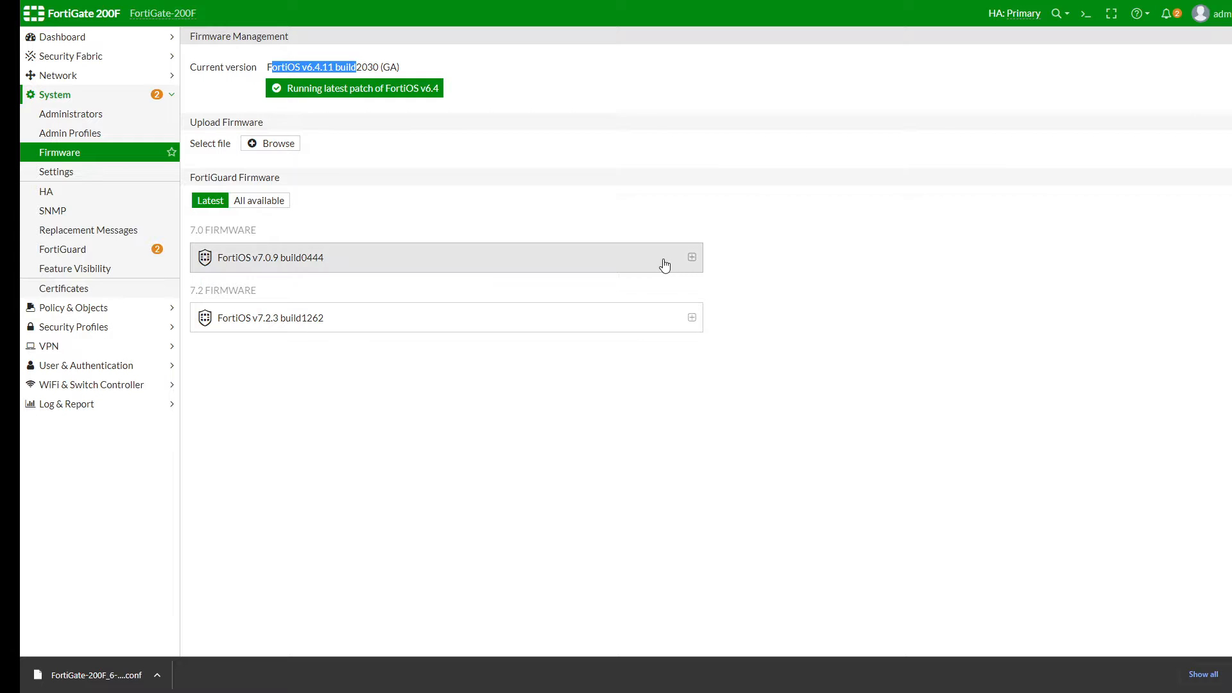
# Compare the upgrade options for FortiOS v7.0.9 build0444 and v7.2.3 build1262 in the FortiGuard firmware list
pyautogui.click(691, 258)
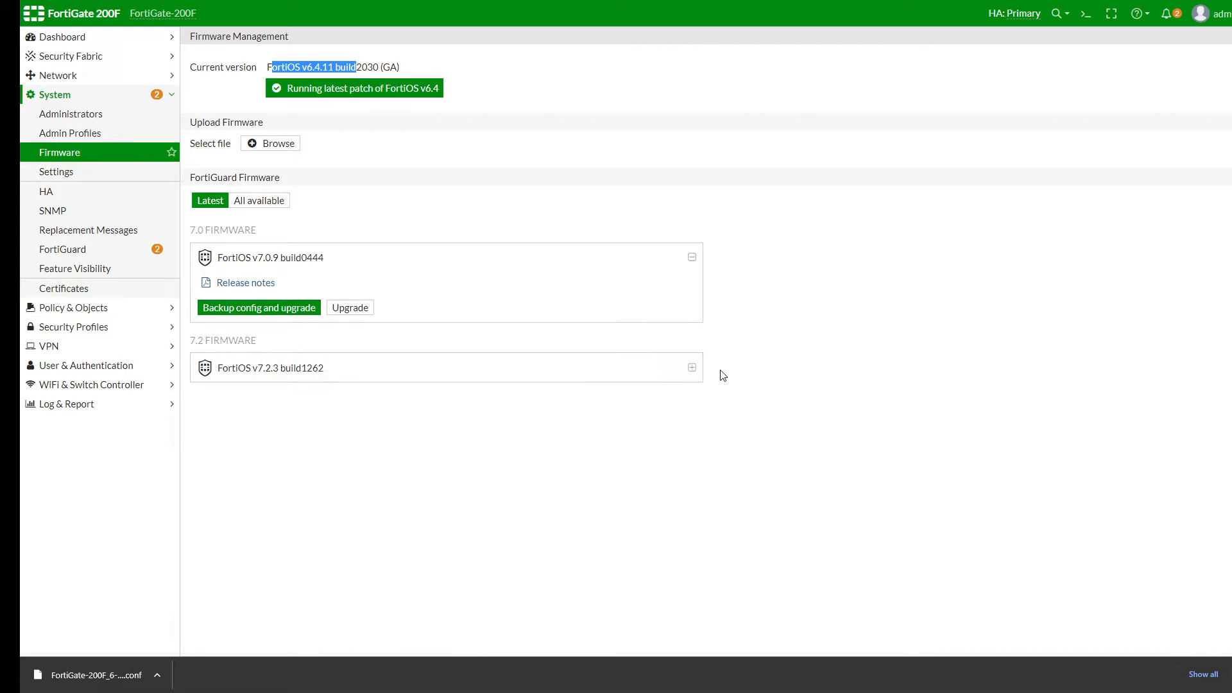
pyautogui.click(692, 367)
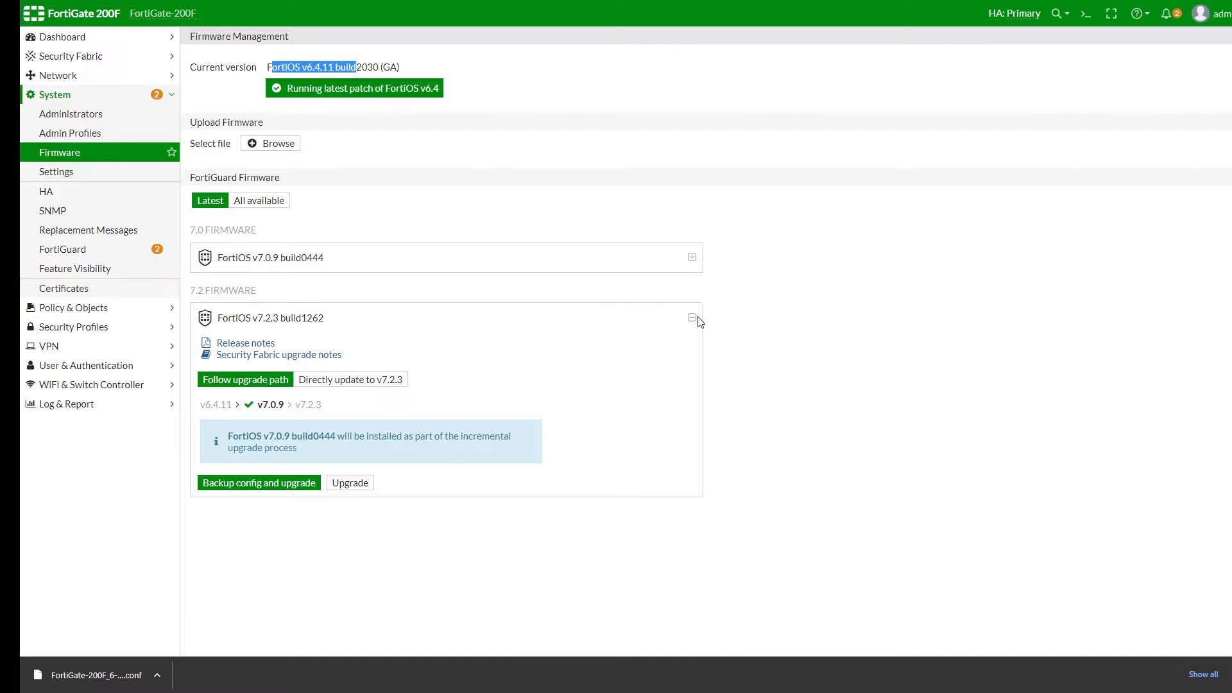
pyautogui.click(692, 258)
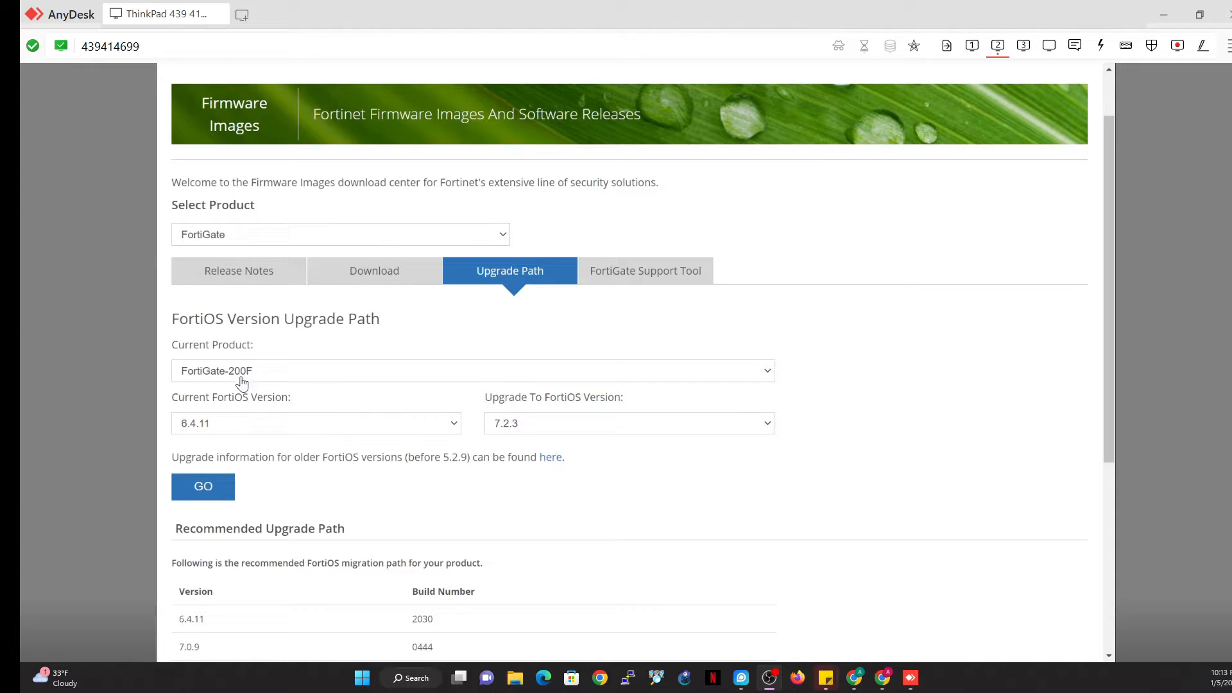
# On the Fortinet Firmware Images site, look up the recommended upgrade path for the FortiGate-200F from 6.4.11 to 7.2.3
pyautogui.click(282, 372)
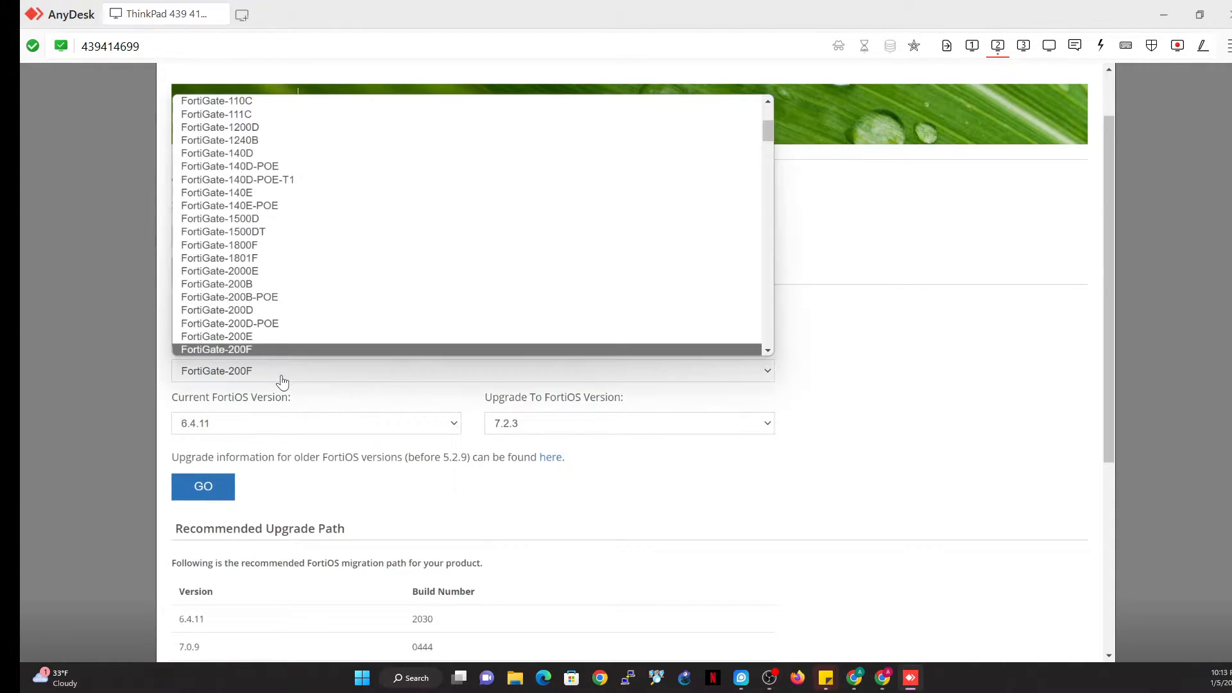
pyautogui.click(282, 372)
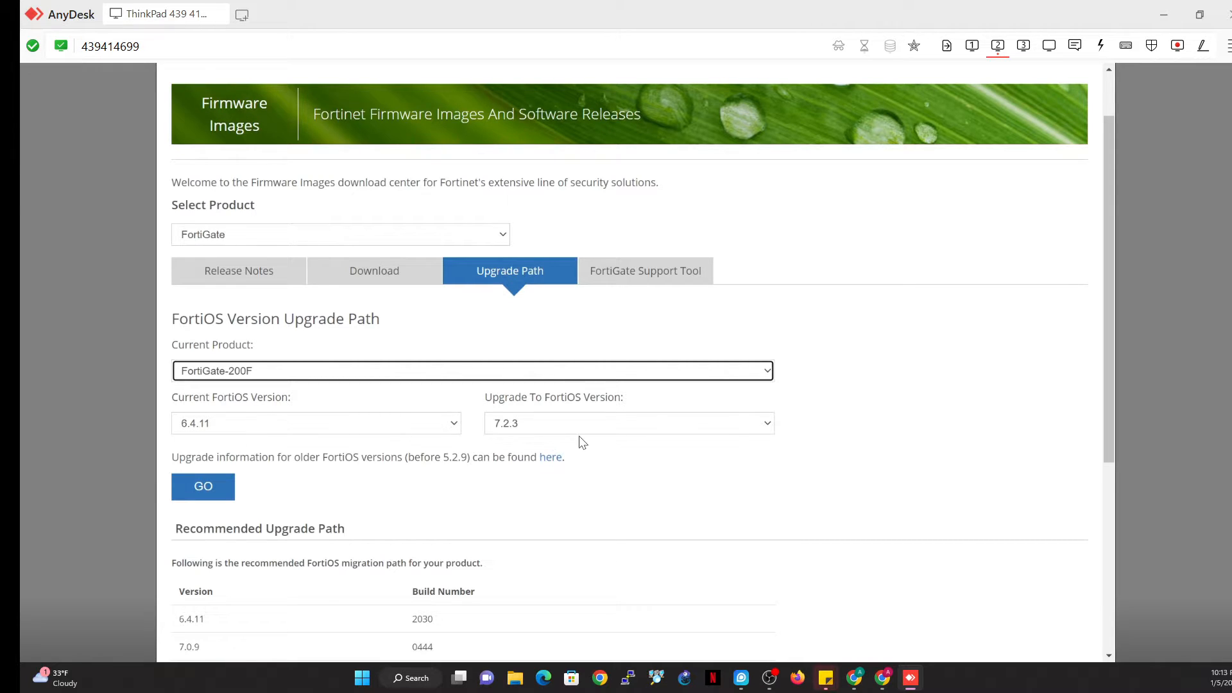
pyautogui.click(215, 489)
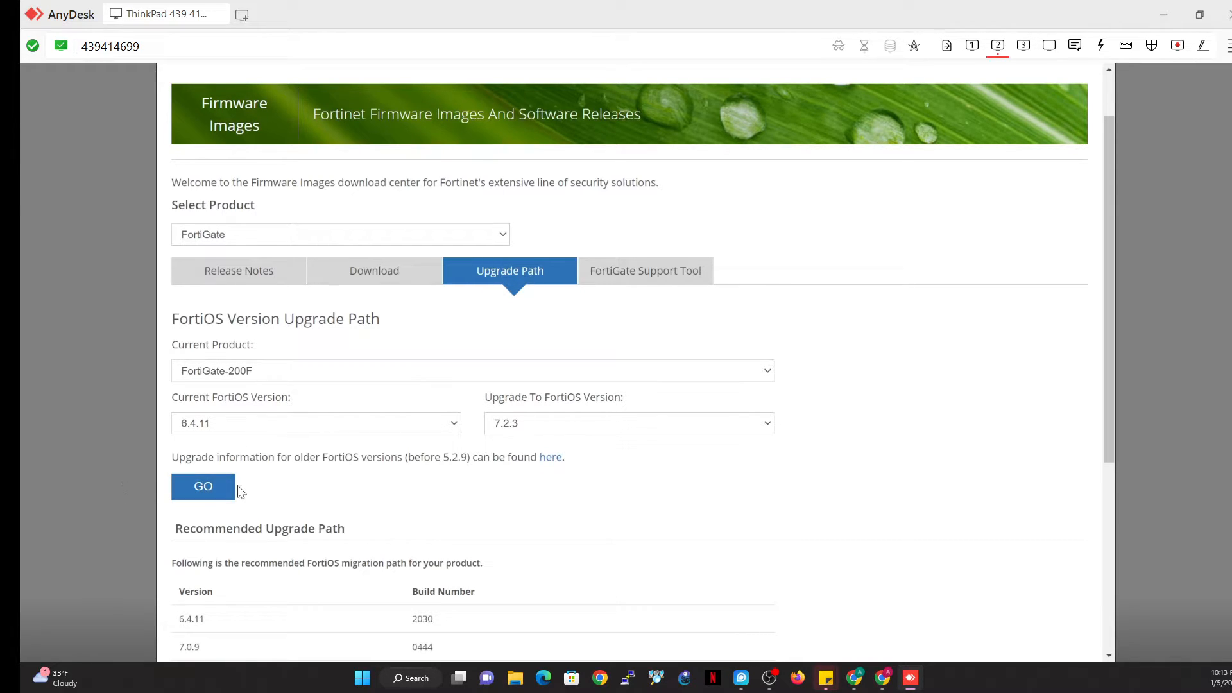
pyautogui.scroll(-4, 468, 484)
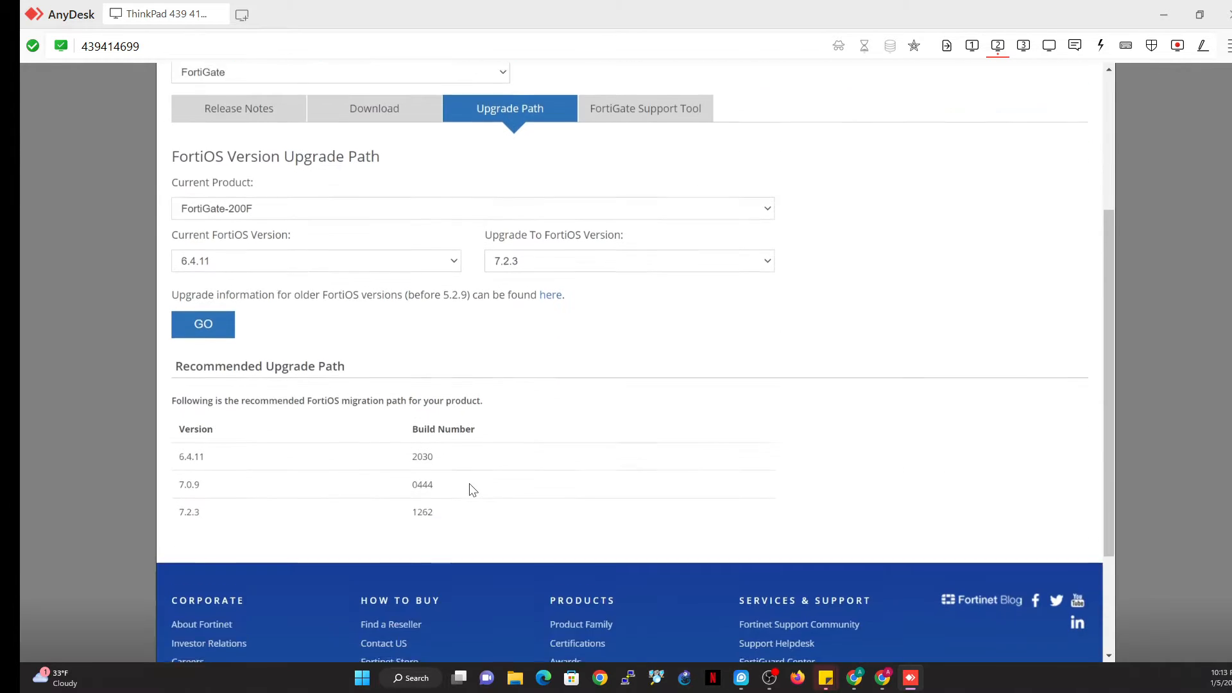
pyautogui.scroll(1, 237, 365)
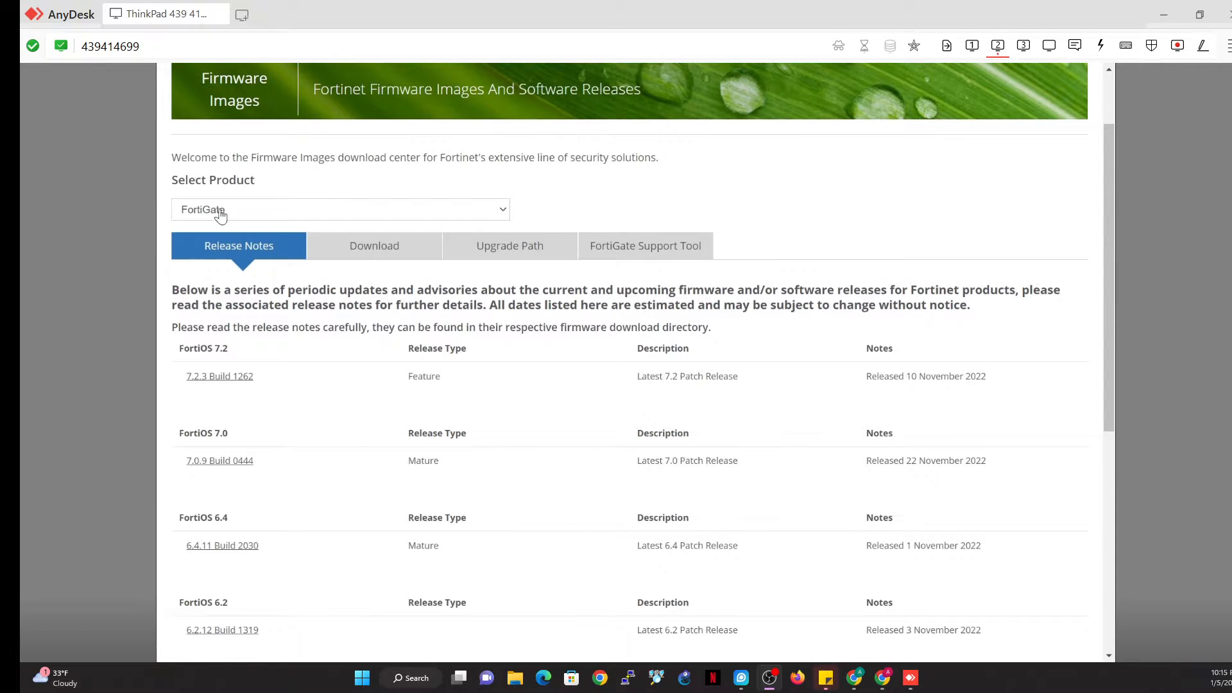
# Browse the FortiGate firmware downloads to the folder v7.00/7.0/7.0.9
pyautogui.click(377, 254)
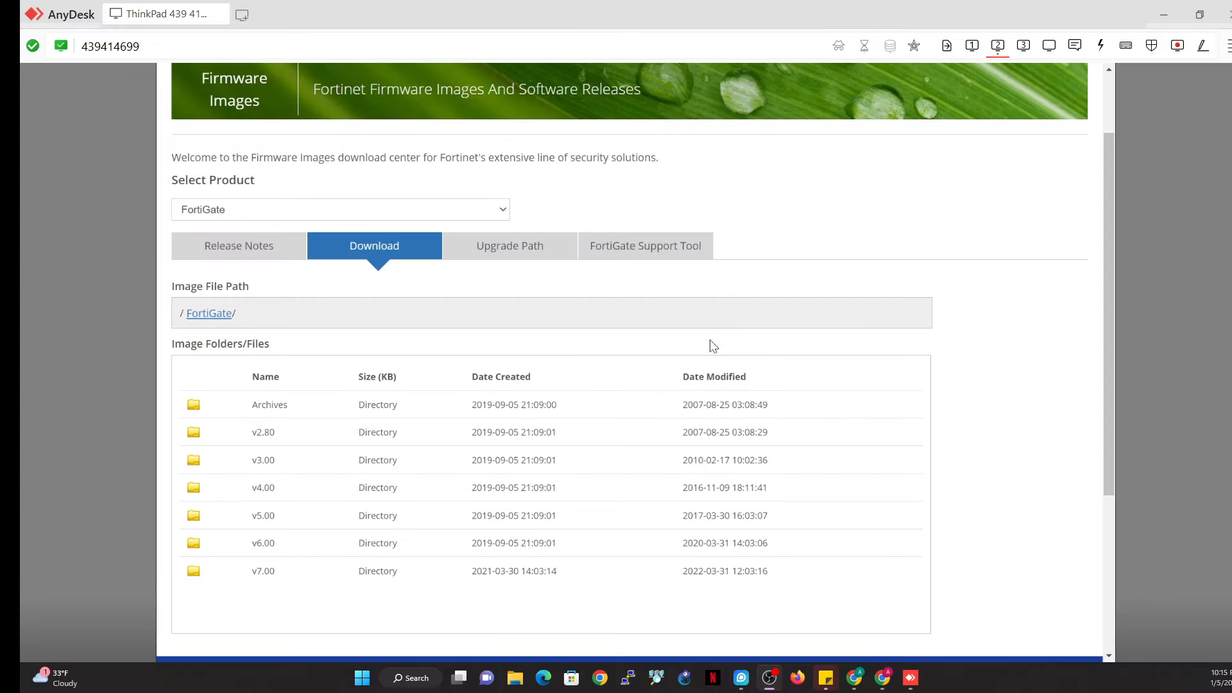
pyautogui.click(258, 578)
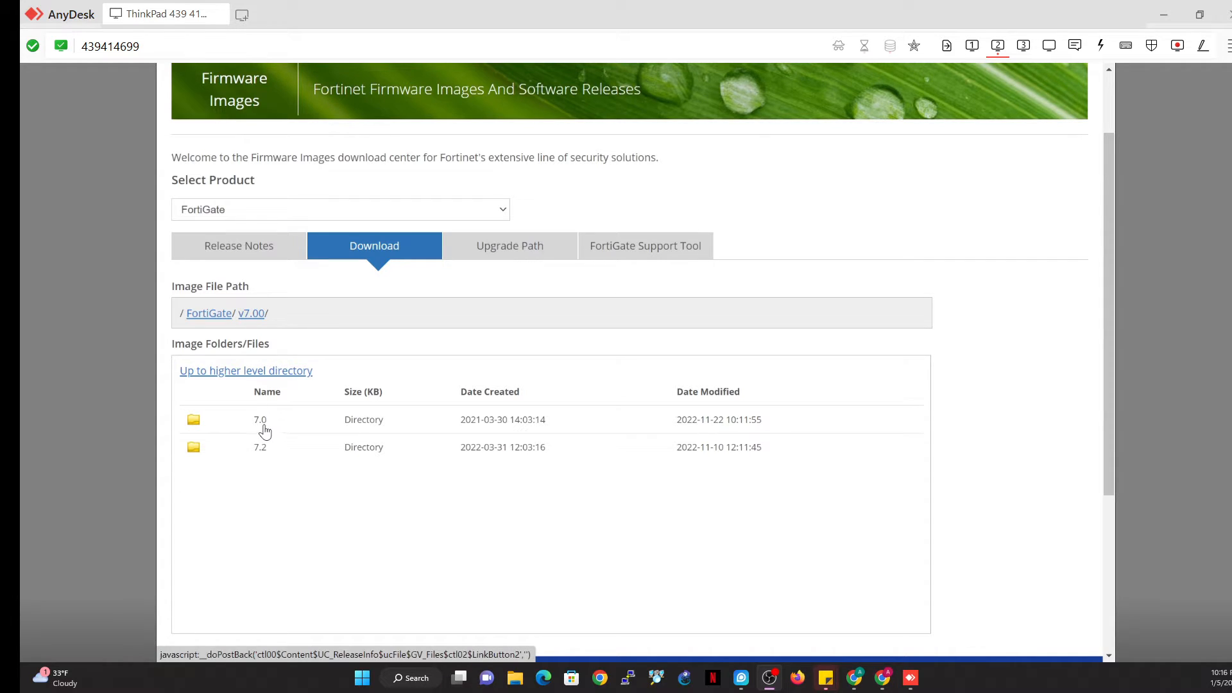
pyautogui.click(261, 426)
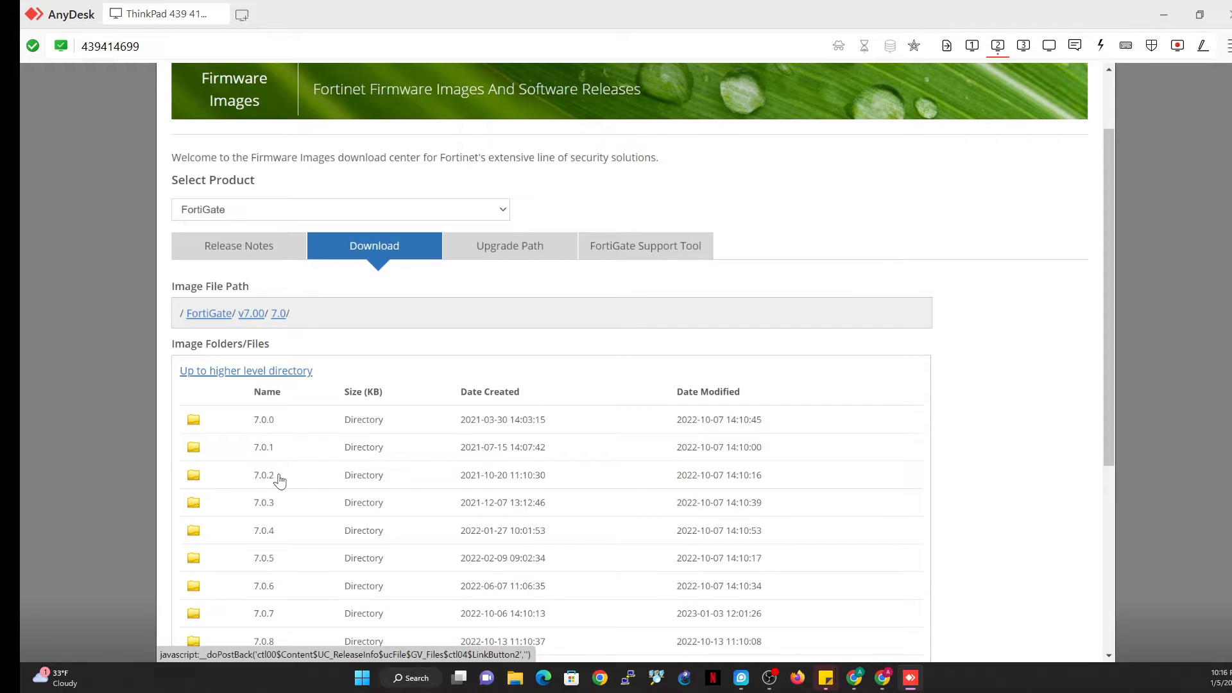
pyautogui.scroll(-3, 275, 481)
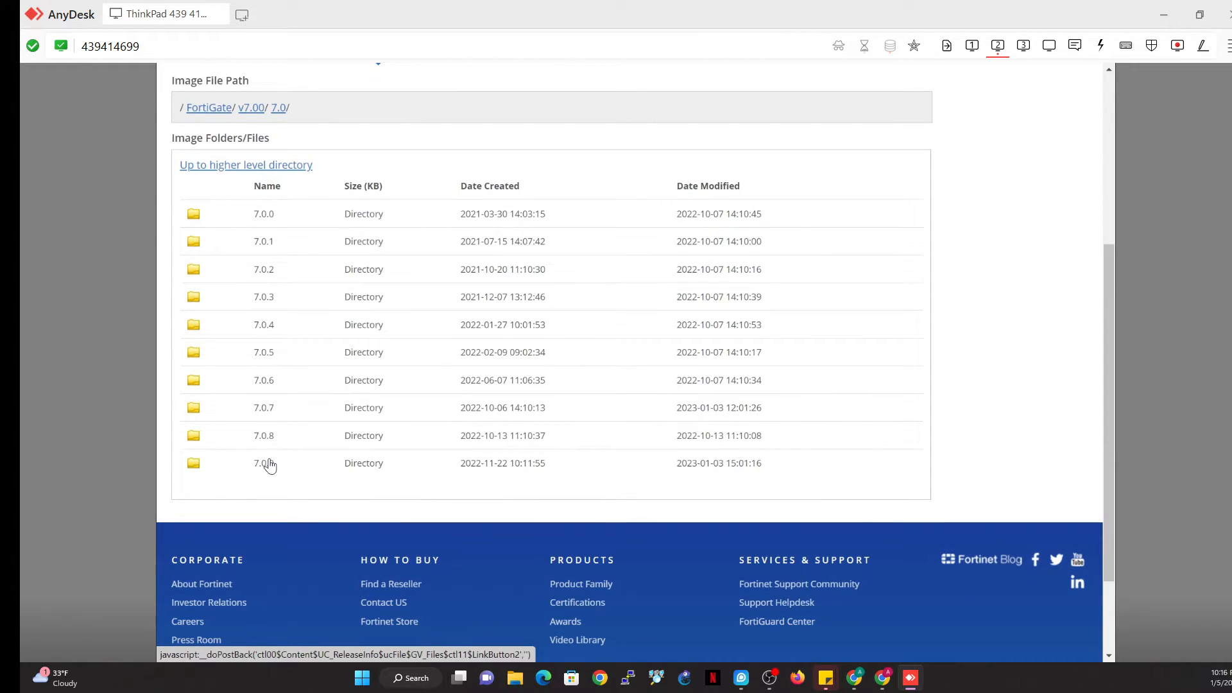
pyautogui.click(264, 464)
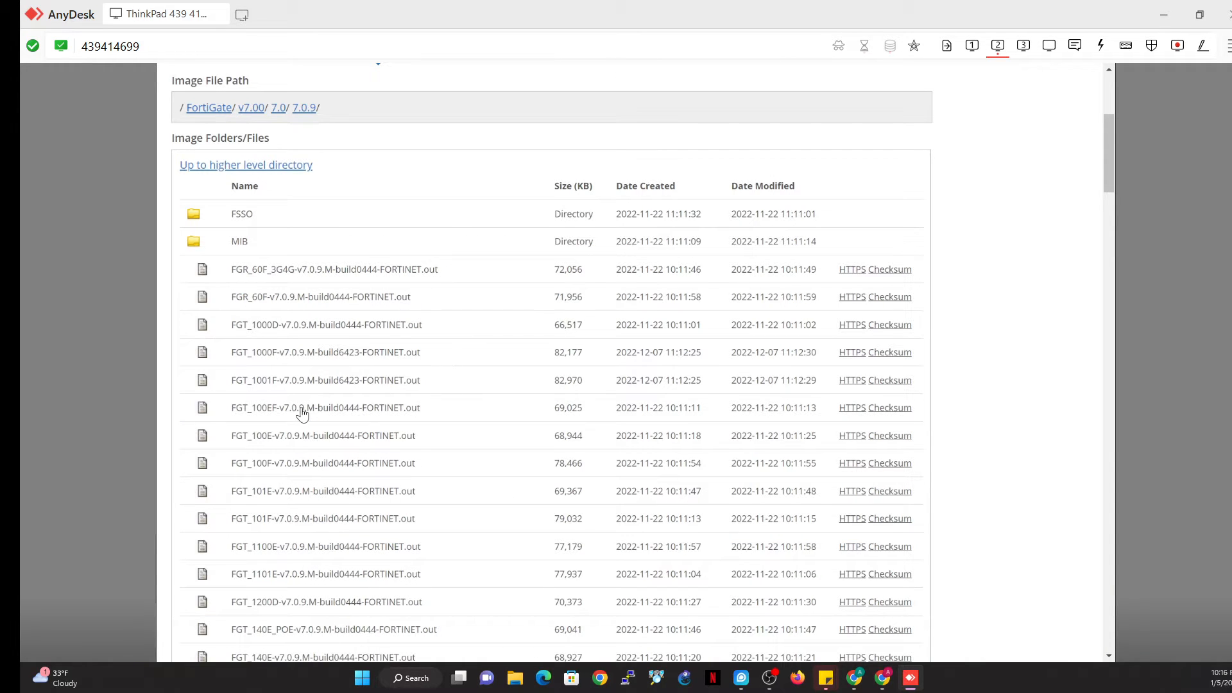
# Find the 200F image FGT_200F-v7.0.9.M-build0444-FORTINET.out in the file list and download it over HTTPS
pyautogui.scroll(-2, 269, 410)
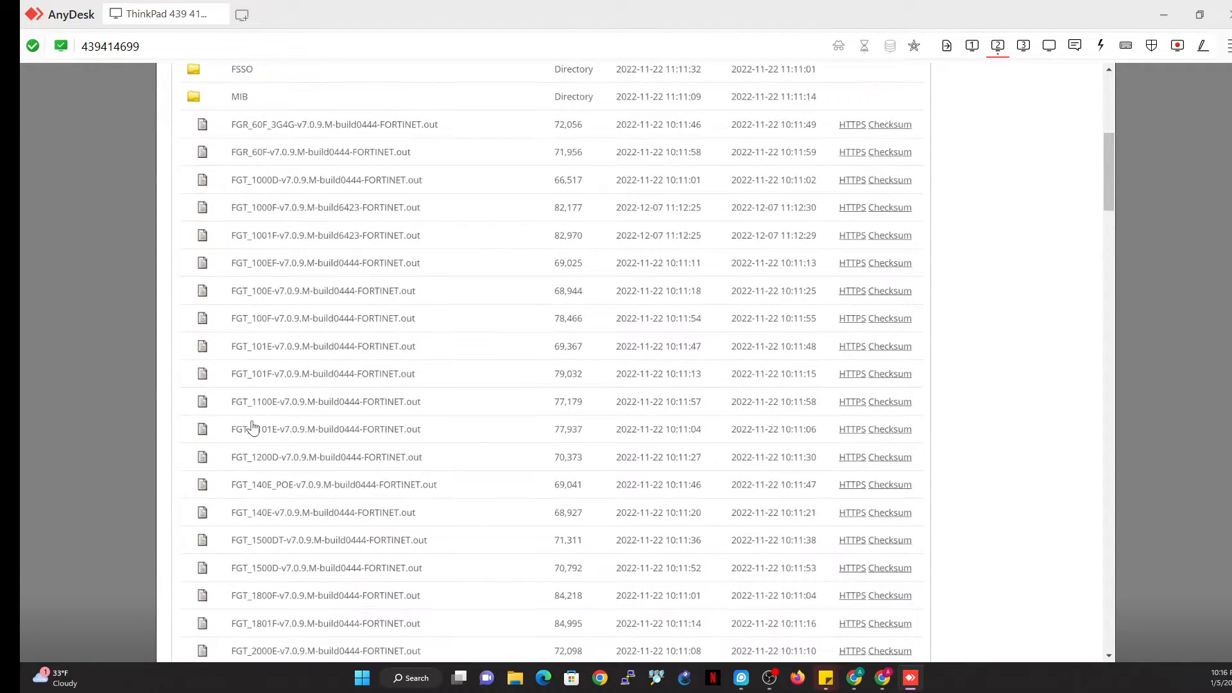
pyautogui.scroll(-2, 257, 420)
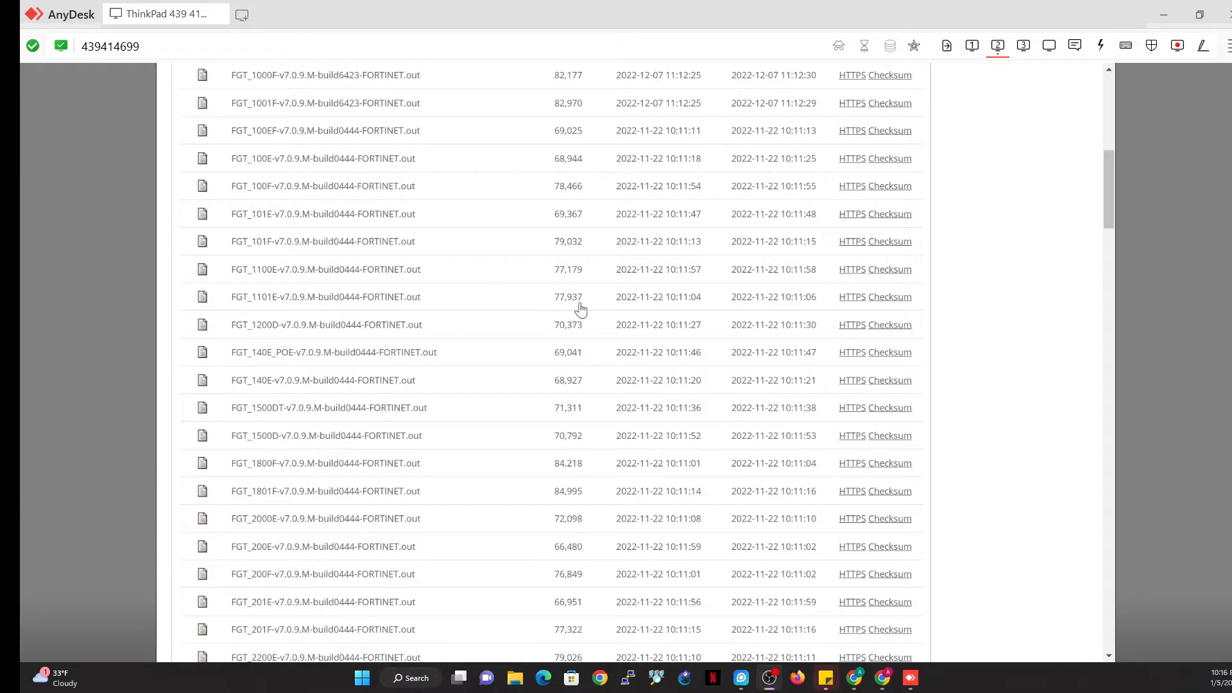
pyautogui.scroll(-2, 449, 348)
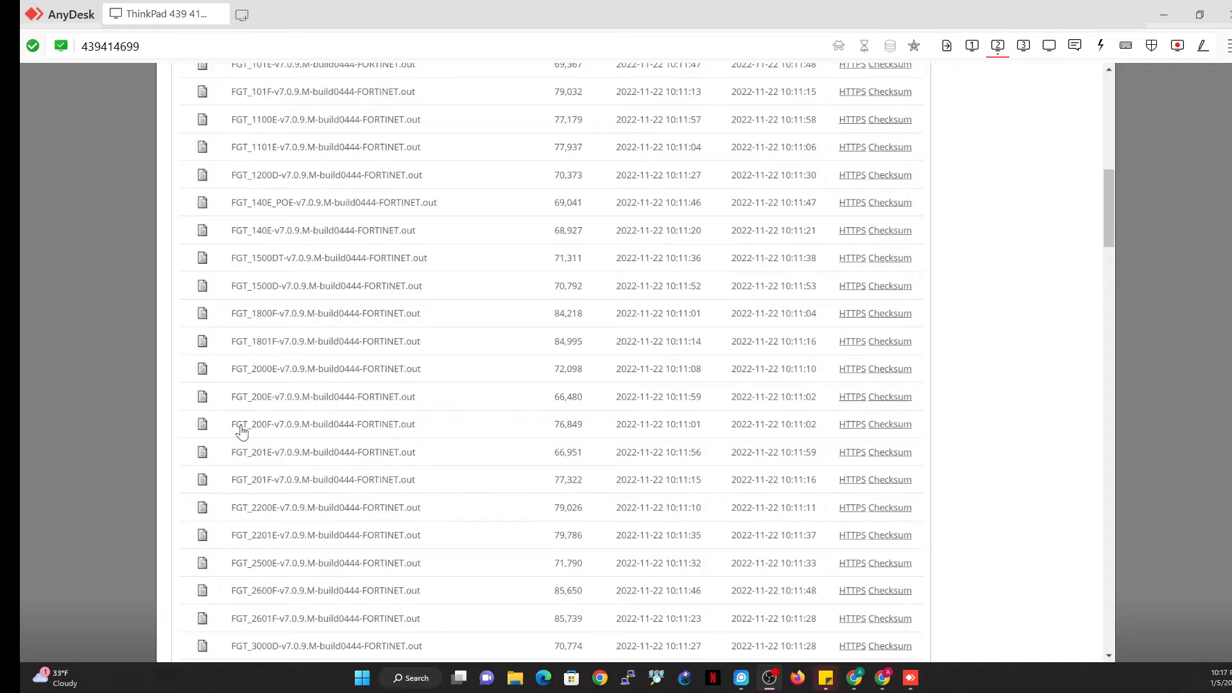
pyautogui.scroll(-10, 348, 487)
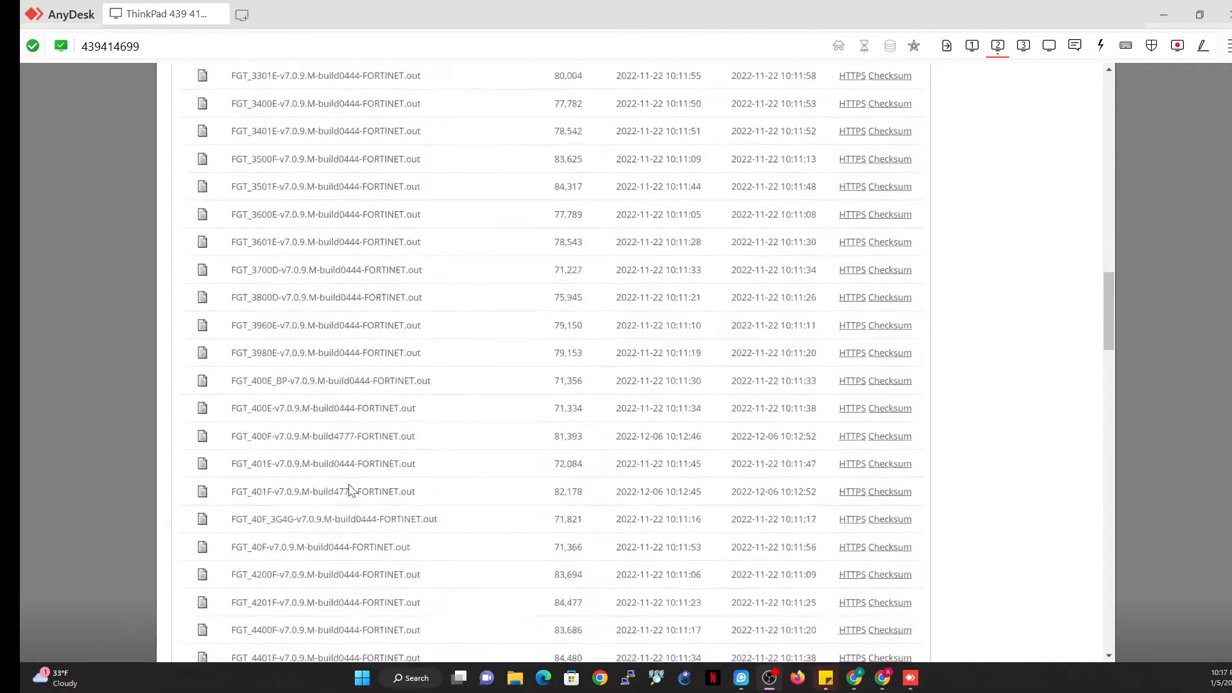
pyautogui.scroll(-20, 349, 486)
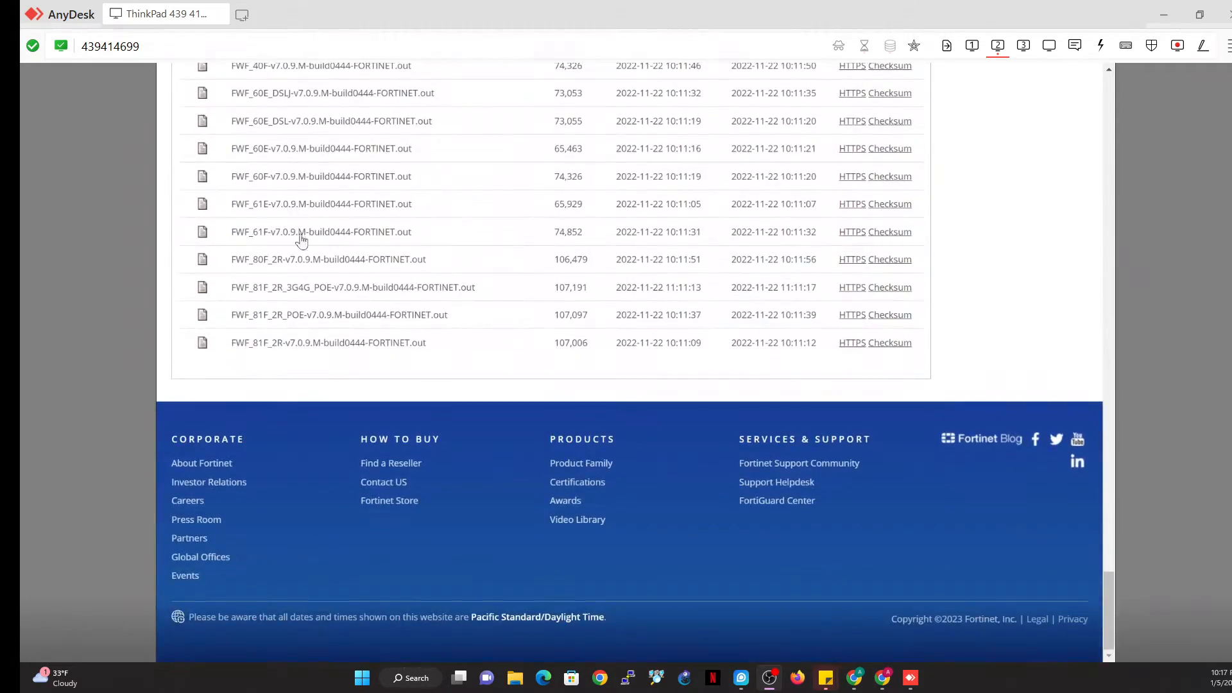
pyautogui.scroll(7, 328, 271)
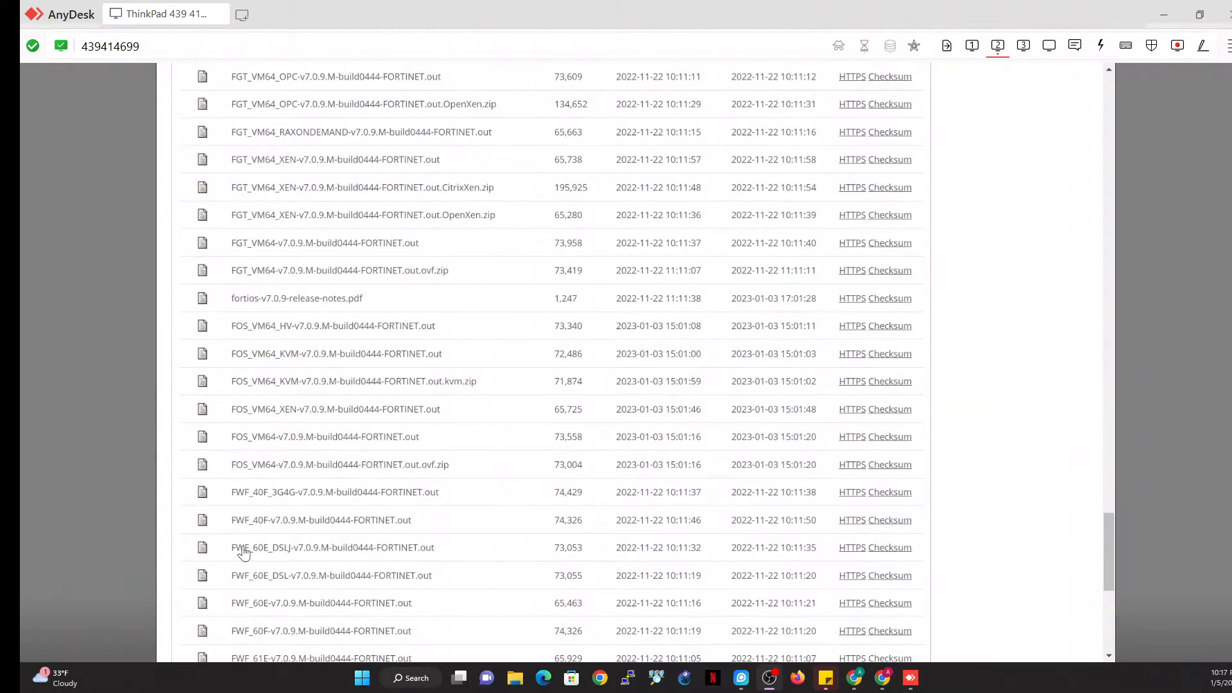
pyautogui.scroll(1, 360, 334)
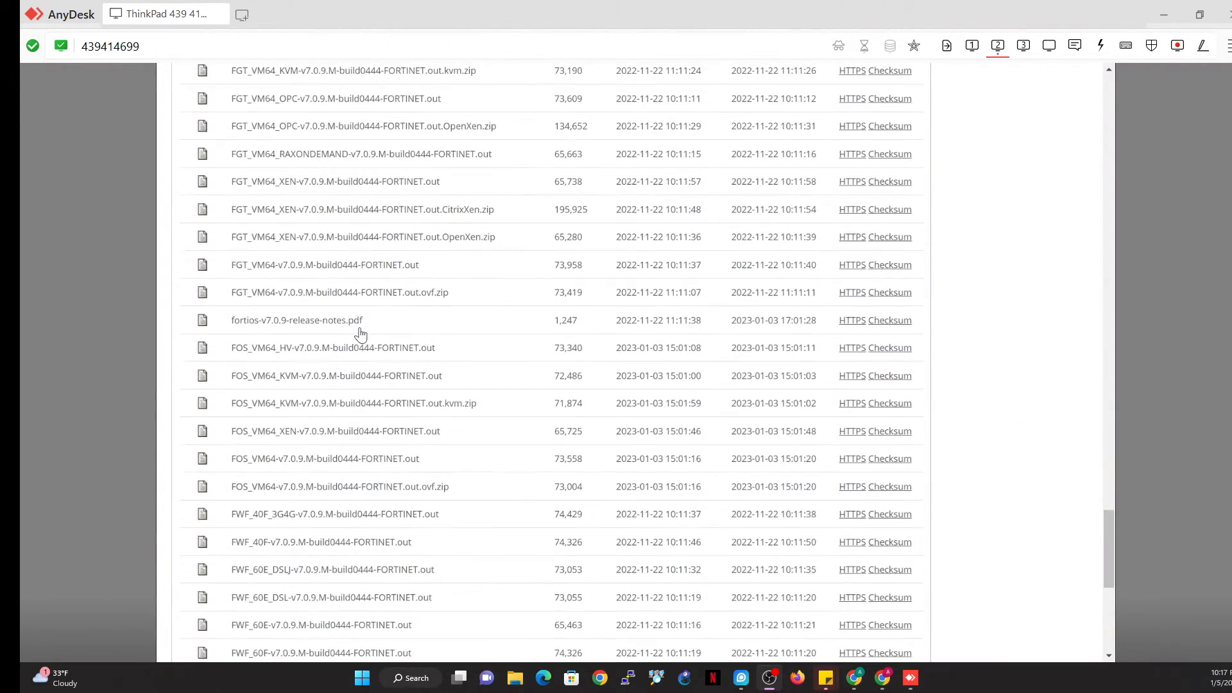
pyautogui.scroll(10, 360, 335)
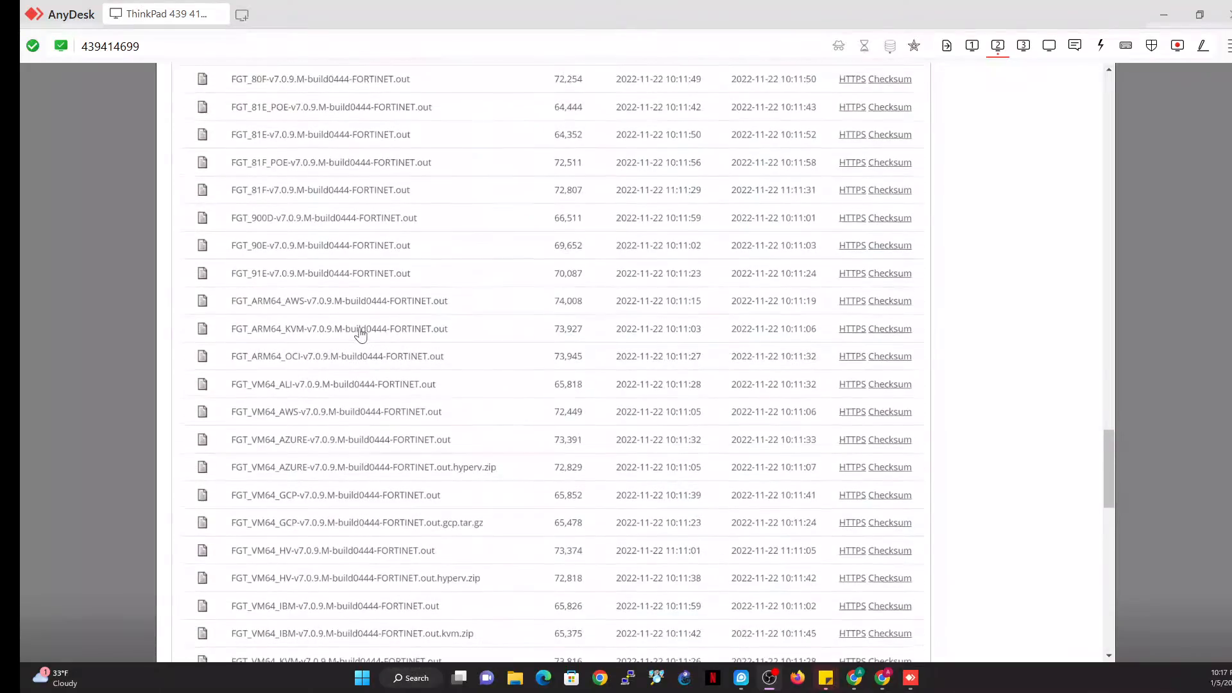
pyautogui.scroll(10, 360, 334)
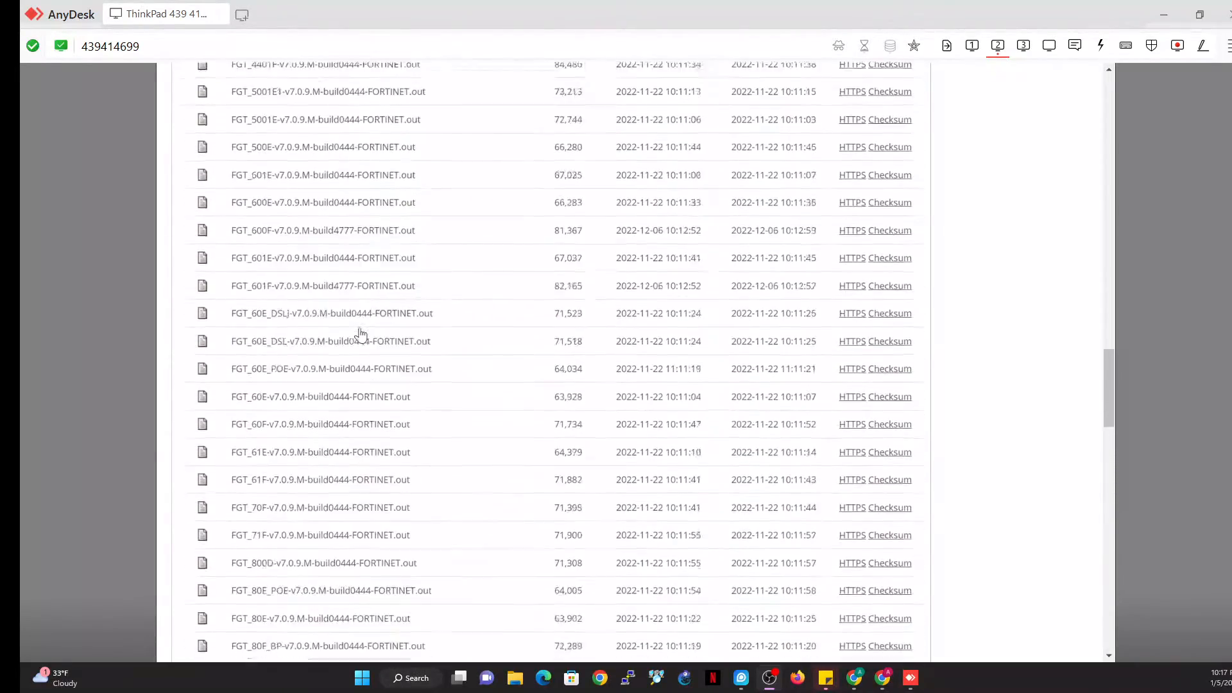
pyautogui.scroll(7, 360, 334)
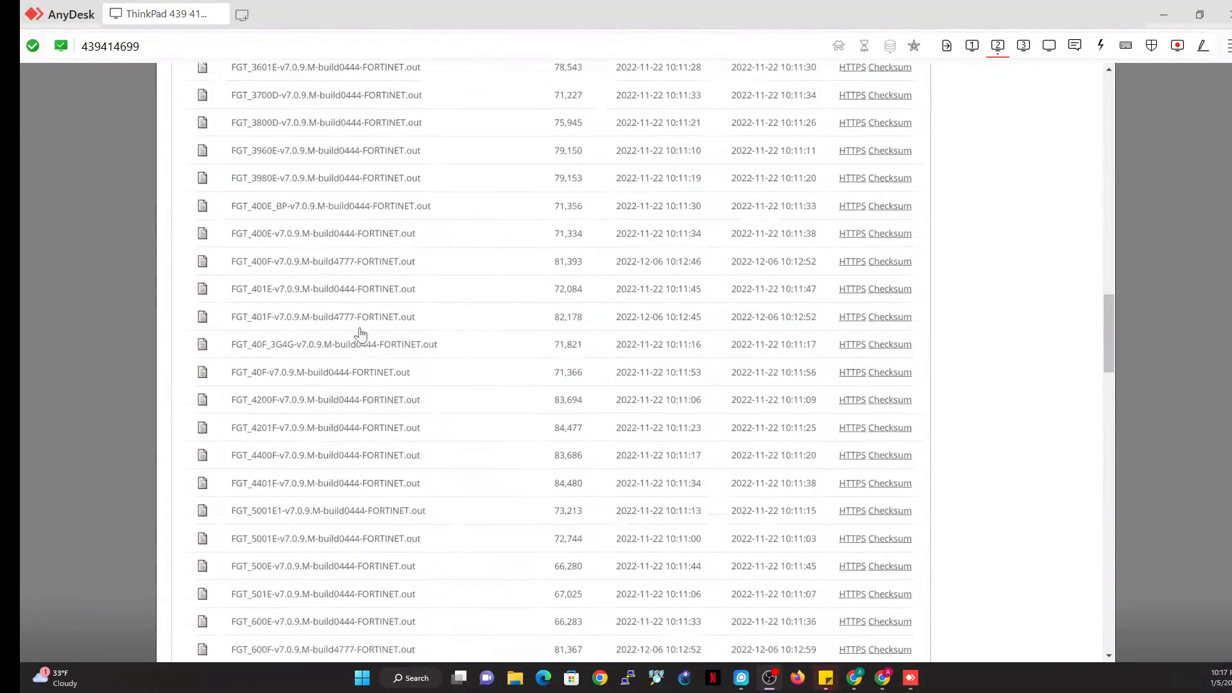
pyautogui.scroll(9, 360, 334)
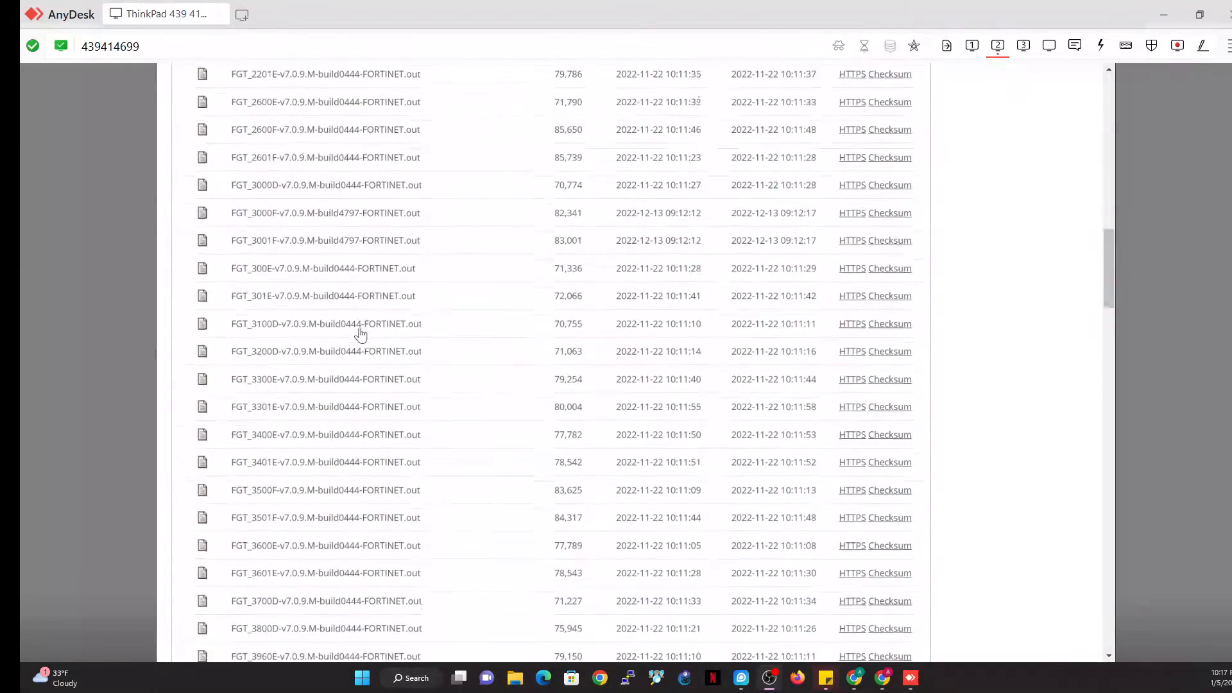
pyautogui.scroll(3, 360, 334)
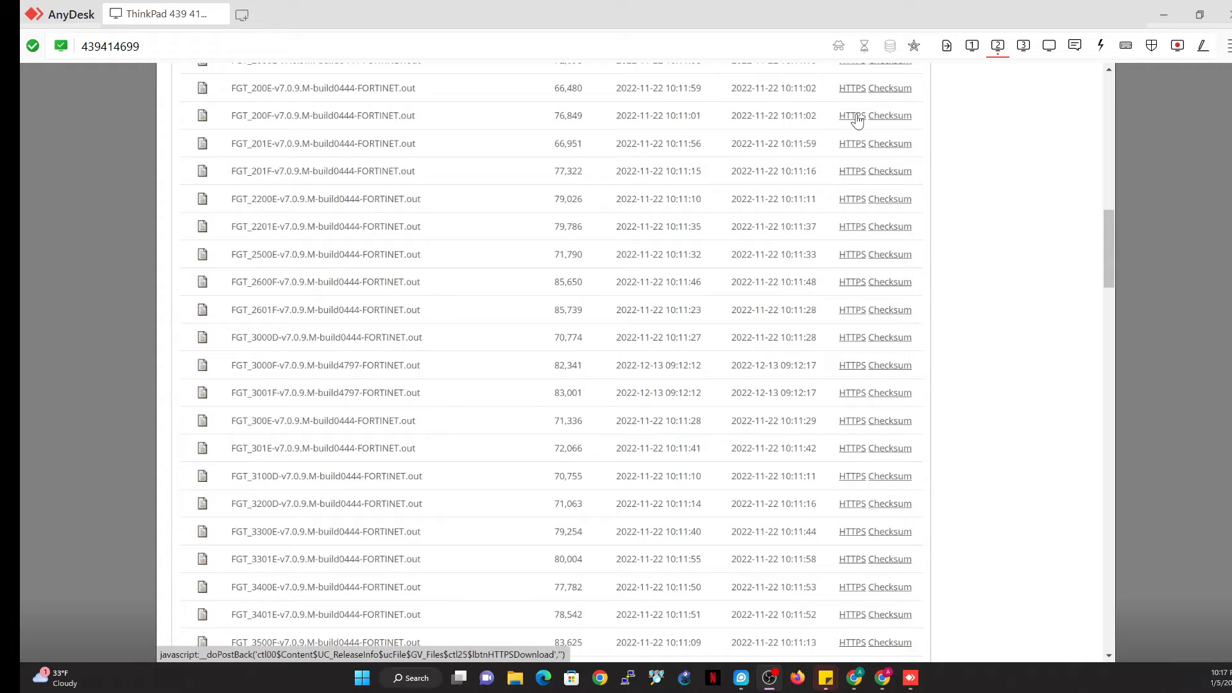
pyautogui.click(856, 118)
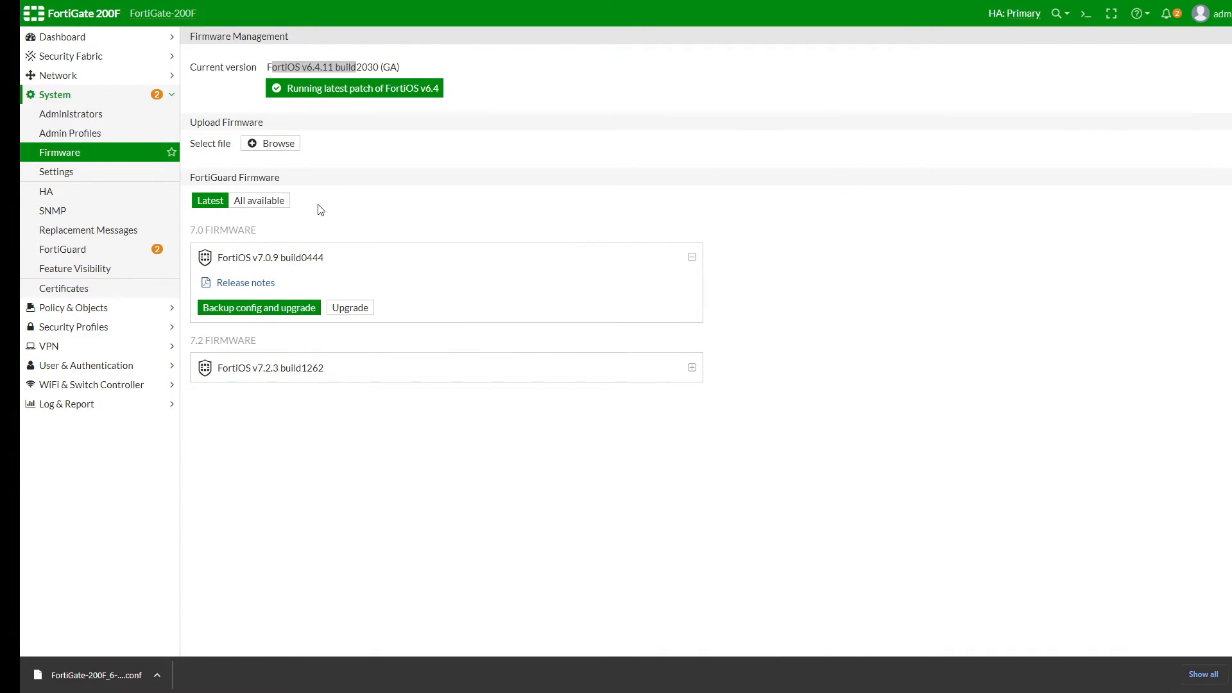
# Choose FGT_200F-v7.0.9.M-build0444-FORTINET from the Downloads folder FortiGate 200F Firmware/7.0.9 as the firmware file to upload
pyautogui.click(283, 145)
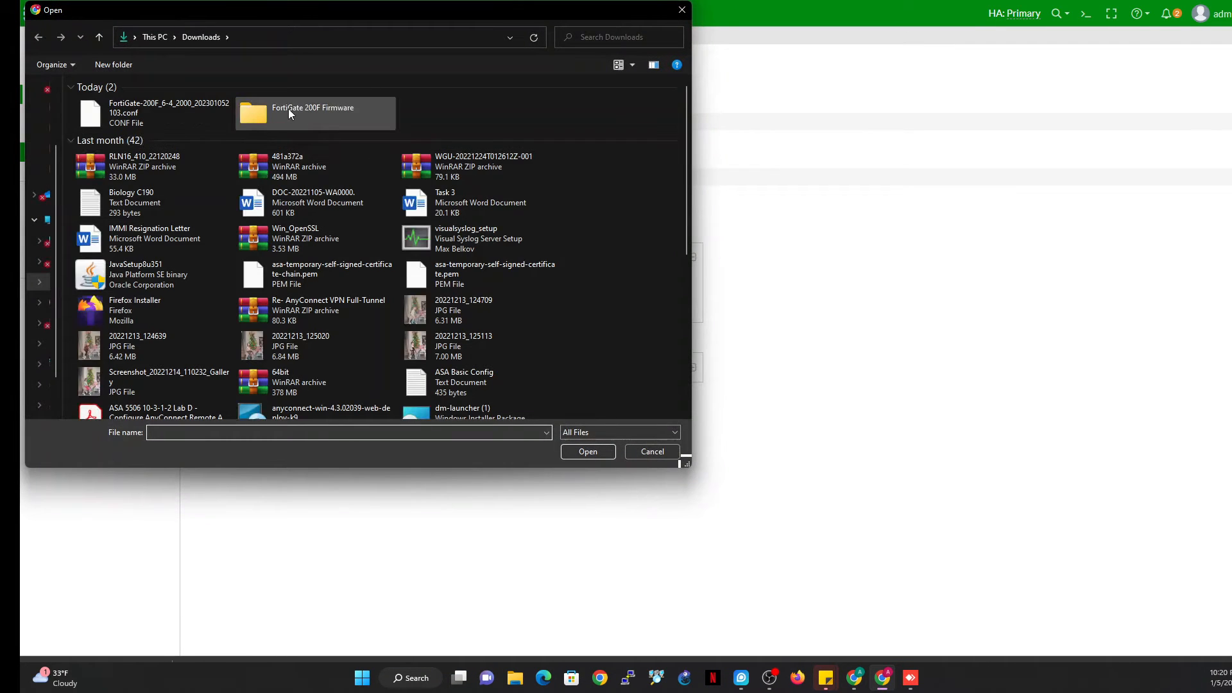
pyautogui.doubleClick(325, 114)
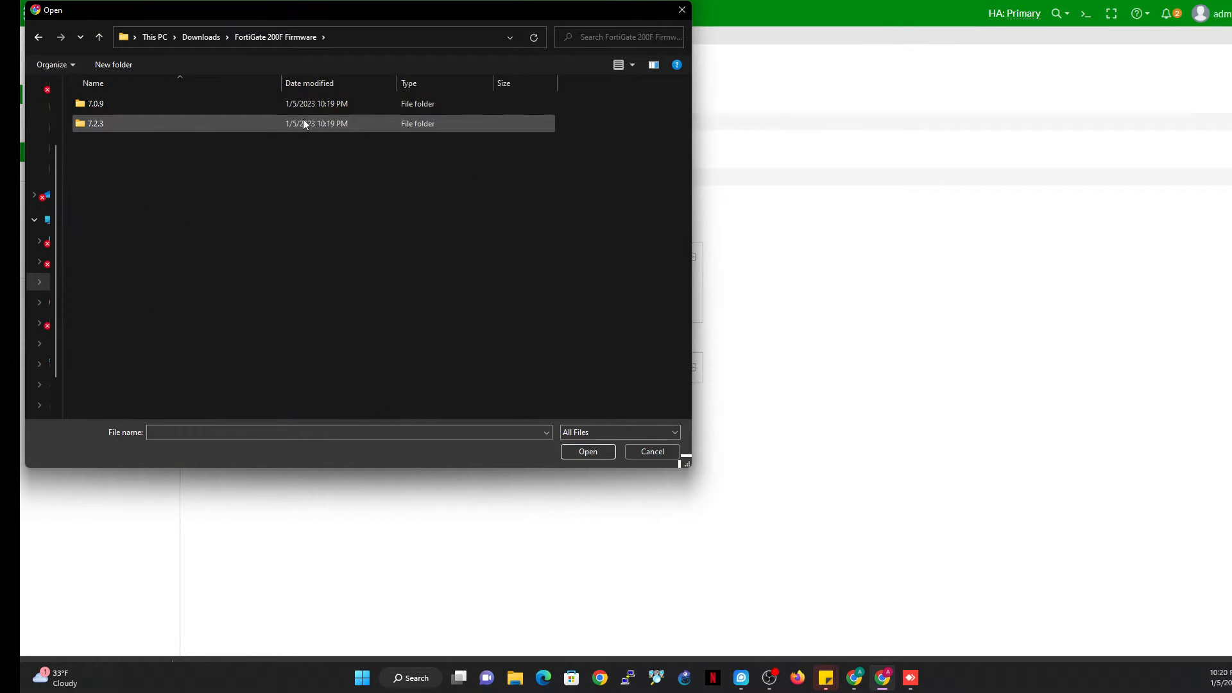
pyautogui.doubleClick(99, 106)
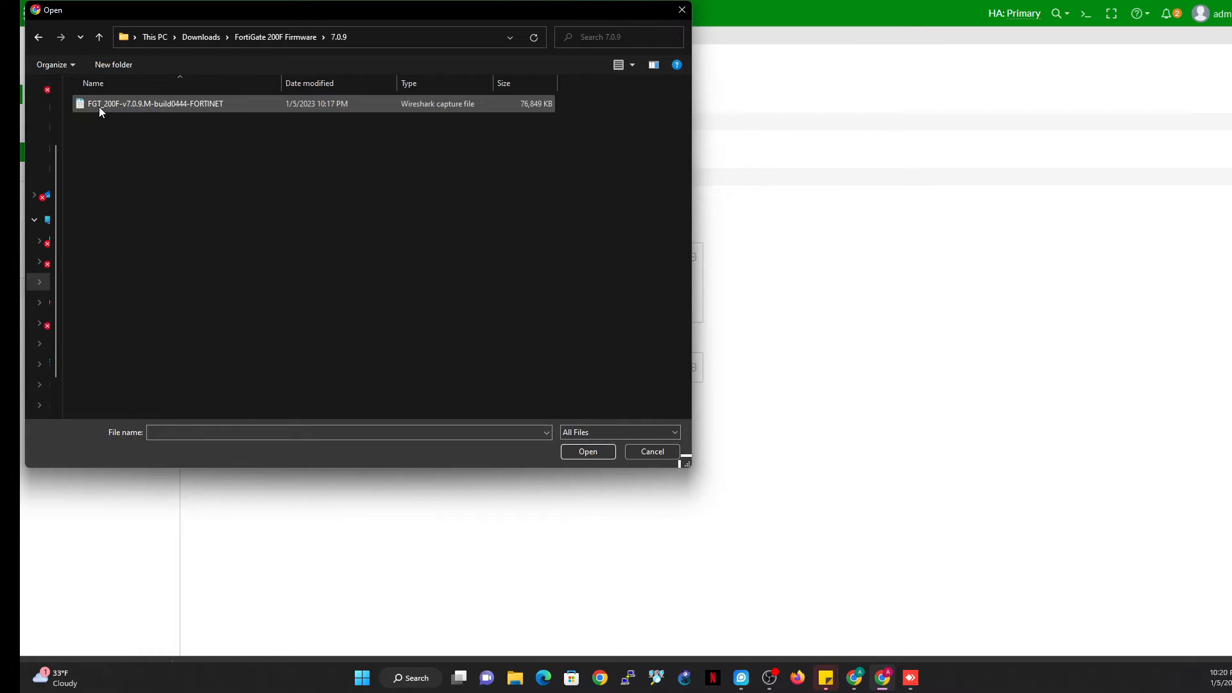
pyautogui.click(158, 105)
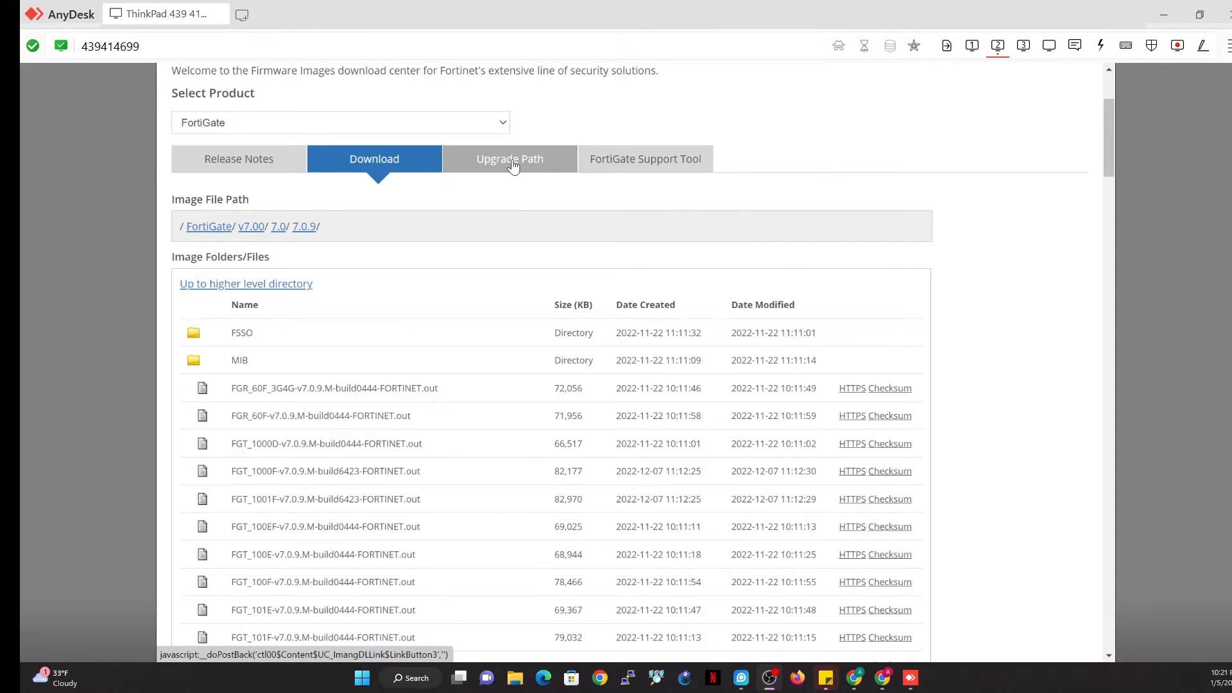
# Switch to the Fortinet download site in AnyDesk and recheck the upgrade path for FortiGate-200F from 6.4.11 to 7.2.3
pyautogui.click(513, 166)
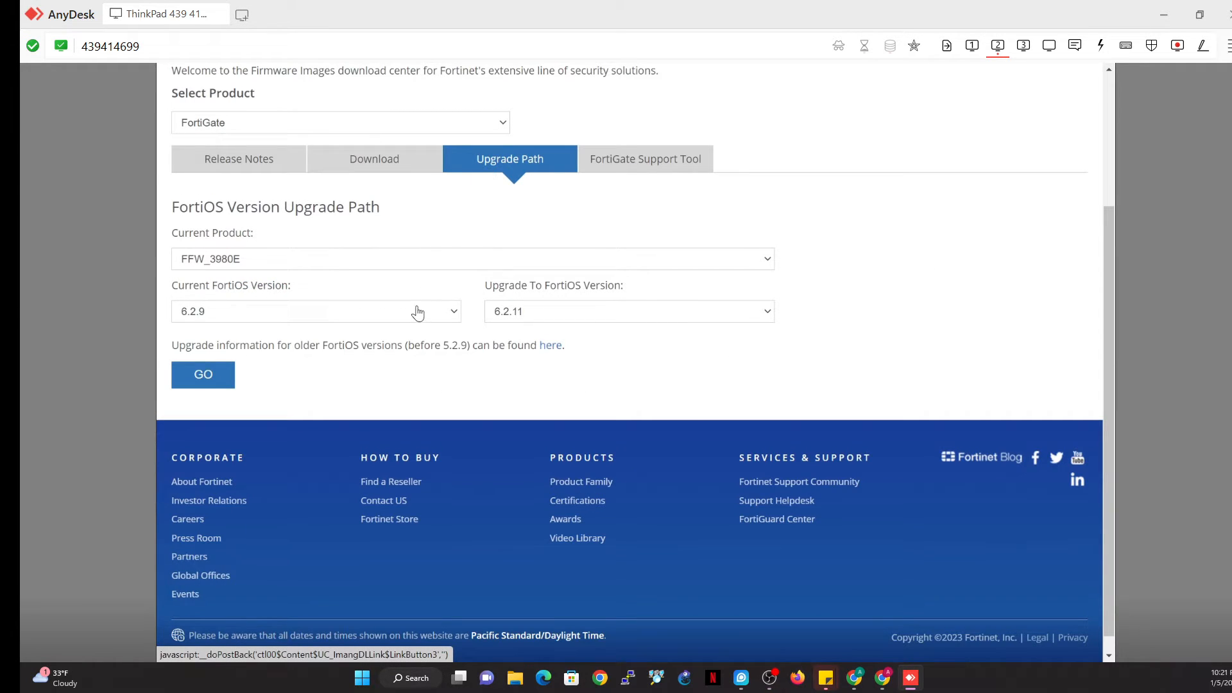
pyautogui.click(388, 260)
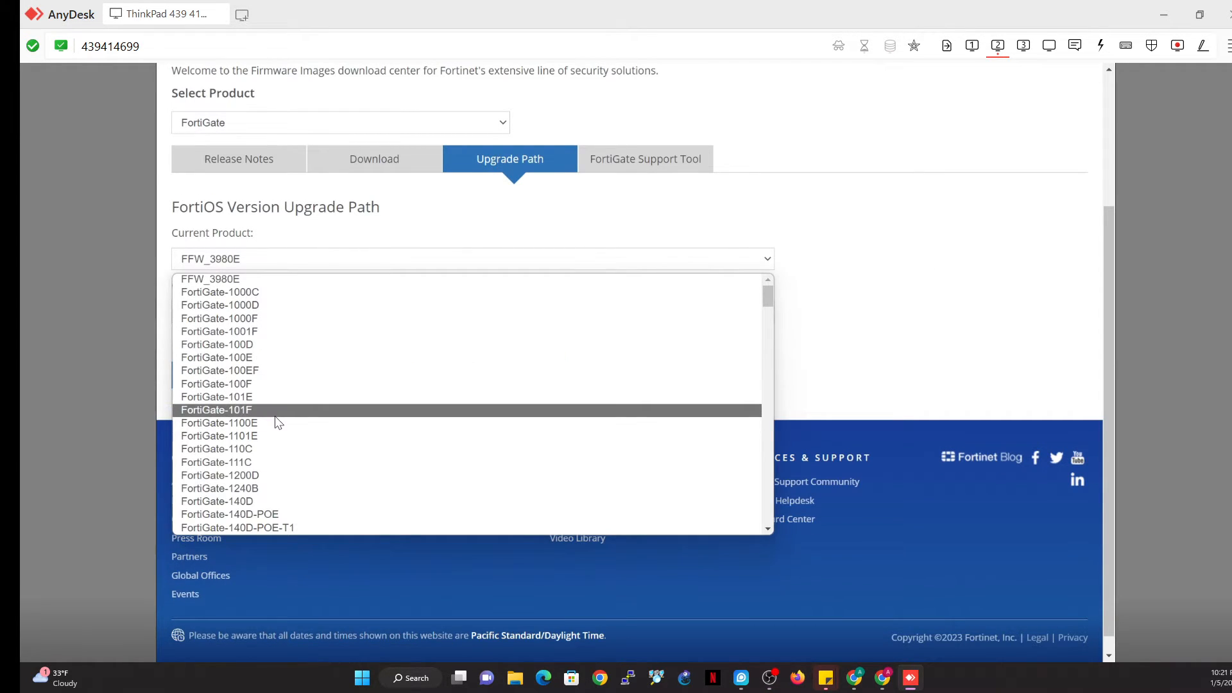
pyautogui.scroll(-1, 287, 464)
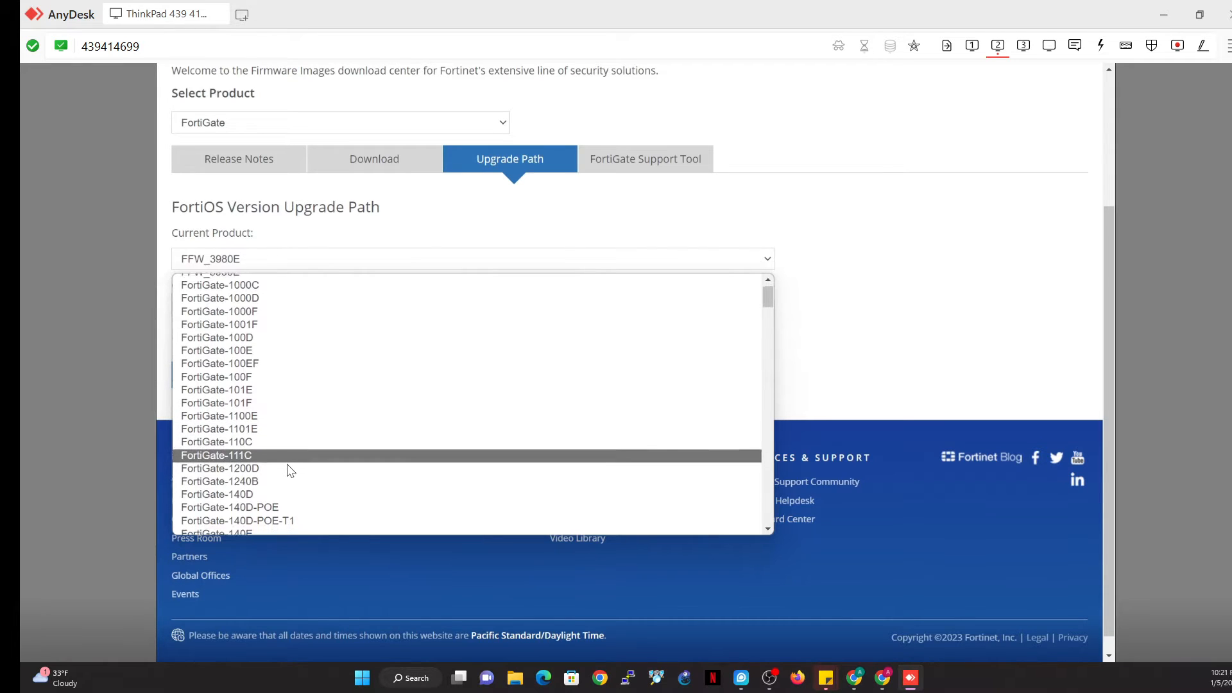
pyautogui.scroll(-3, 287, 467)
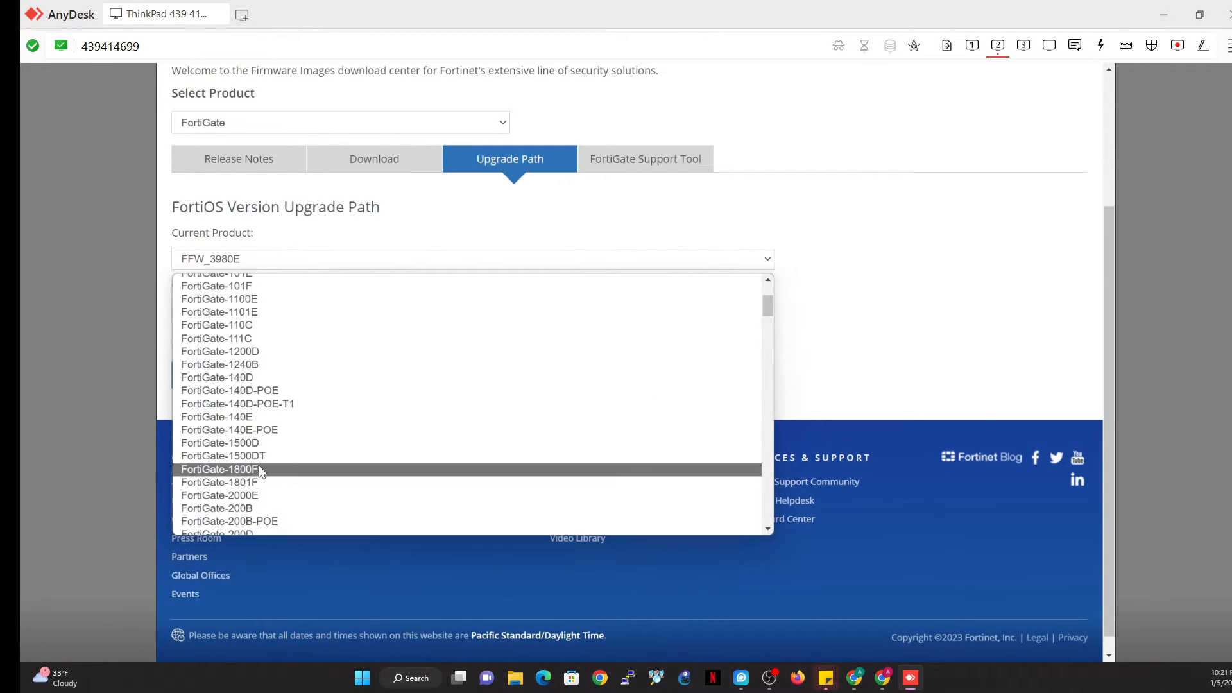
pyautogui.scroll(-2, 256, 457)
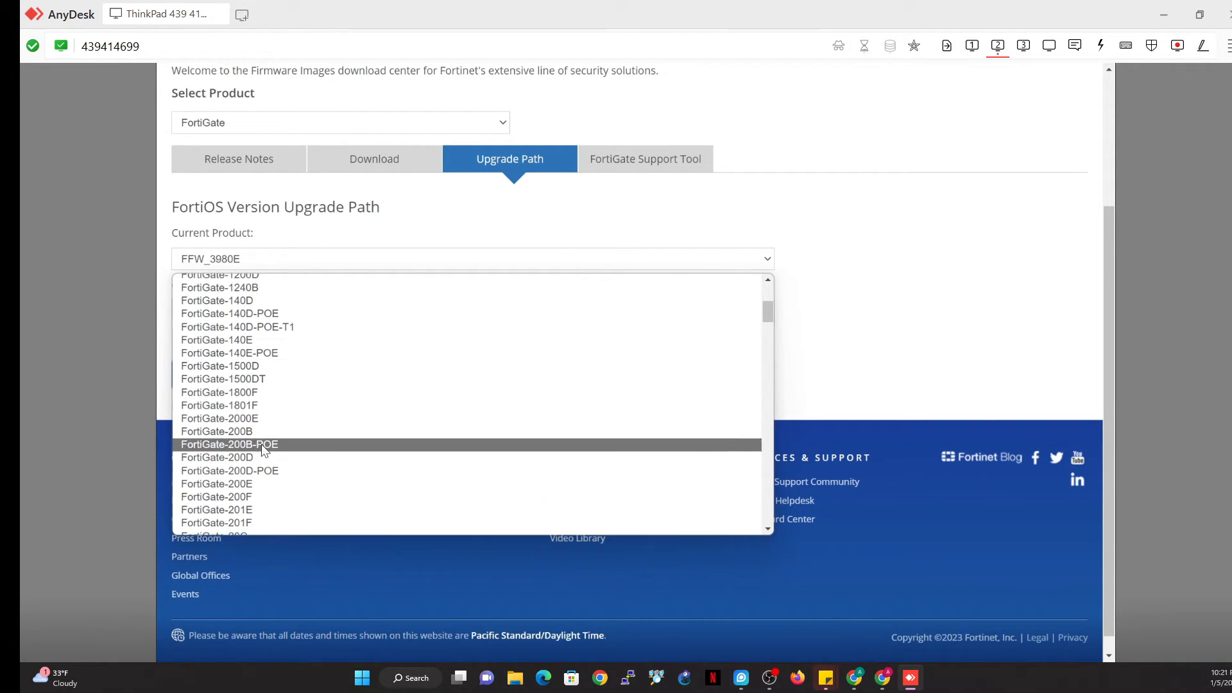
pyautogui.click(255, 492)
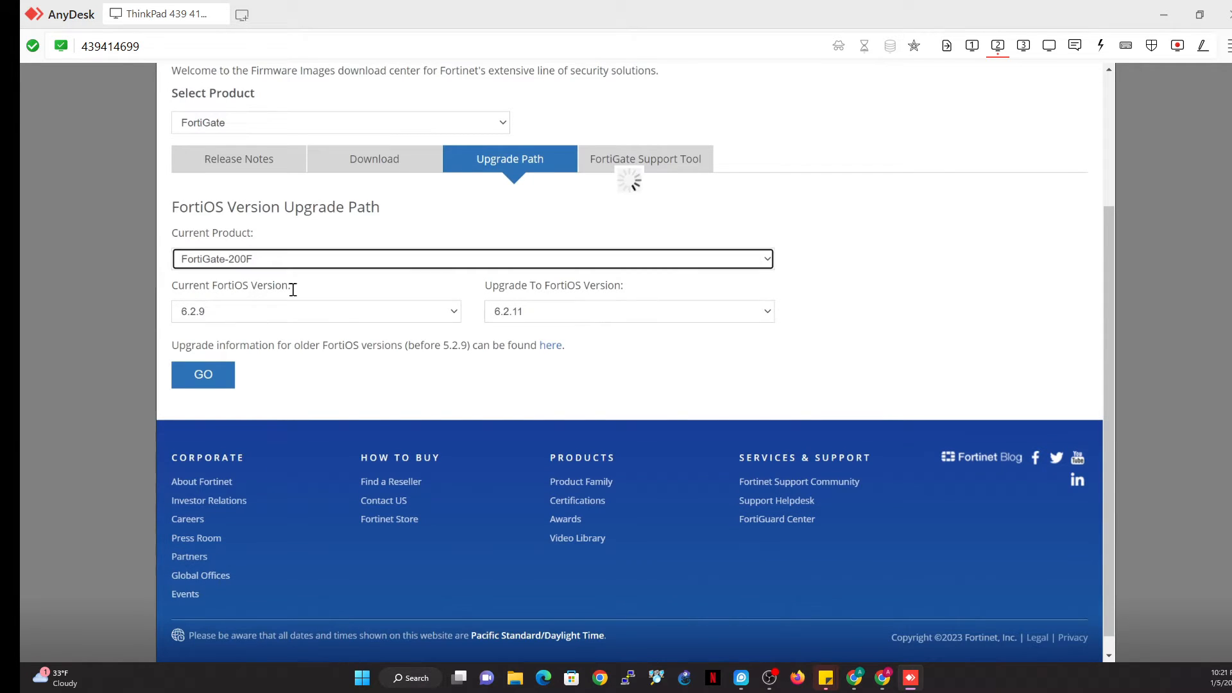
pyautogui.click(343, 312)
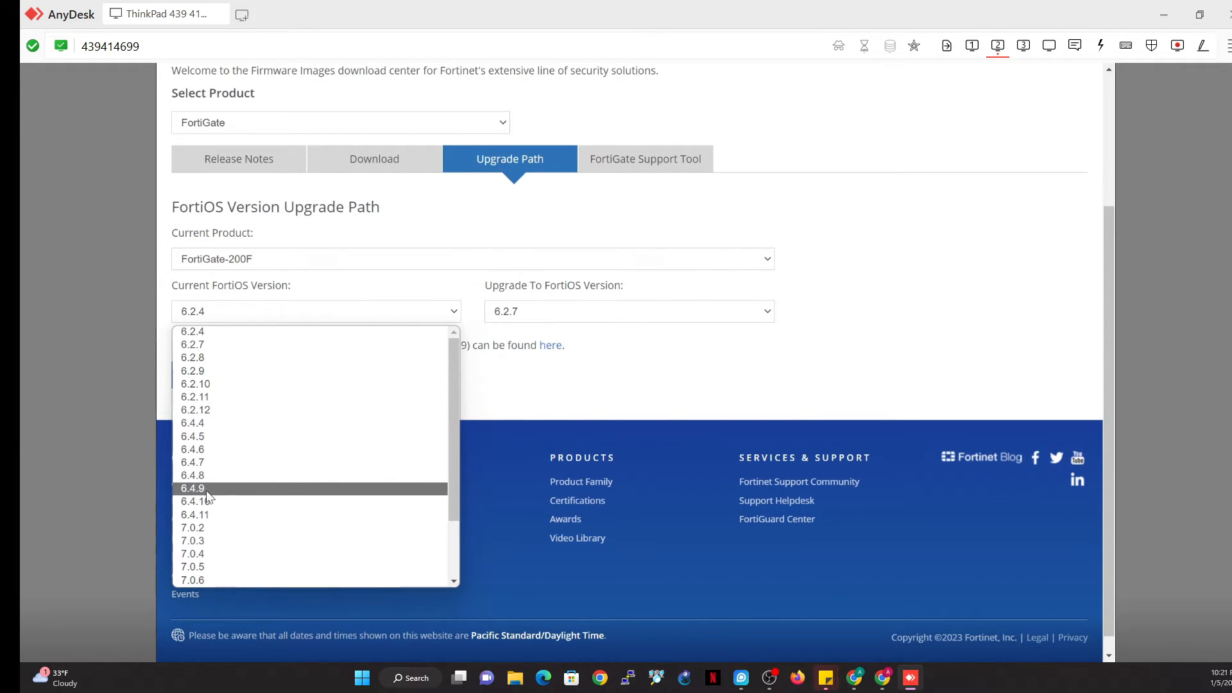
pyautogui.click(213, 510)
pyautogui.click(596, 323)
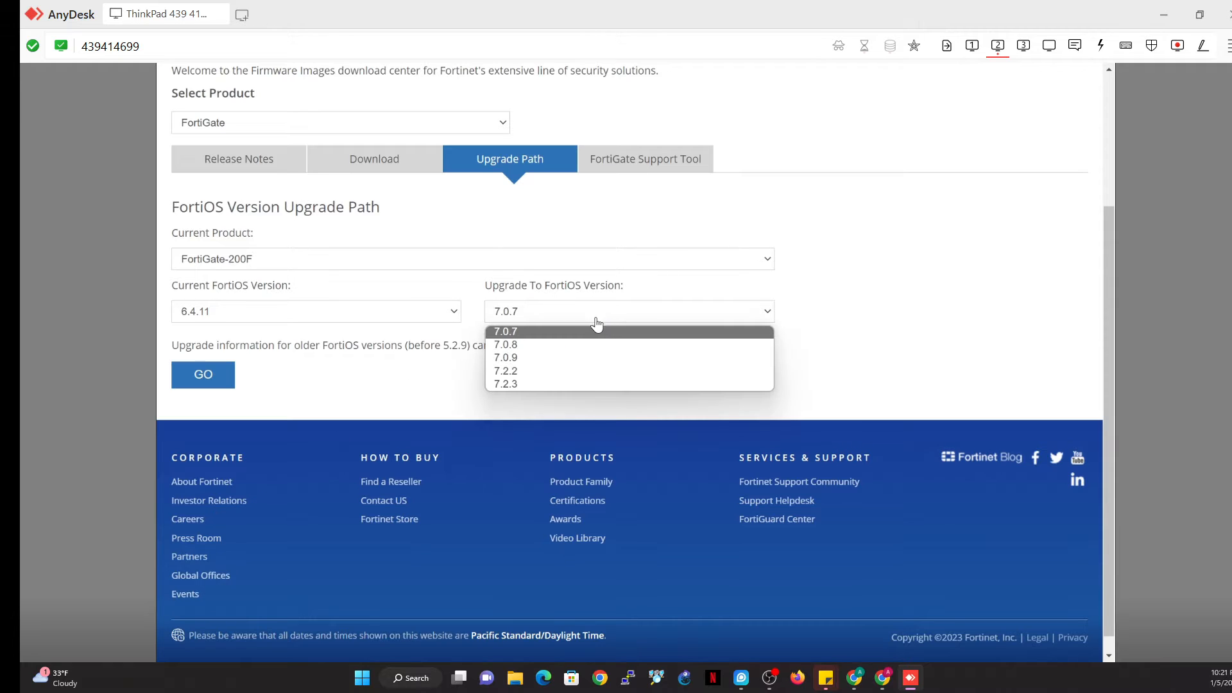
pyautogui.click(520, 383)
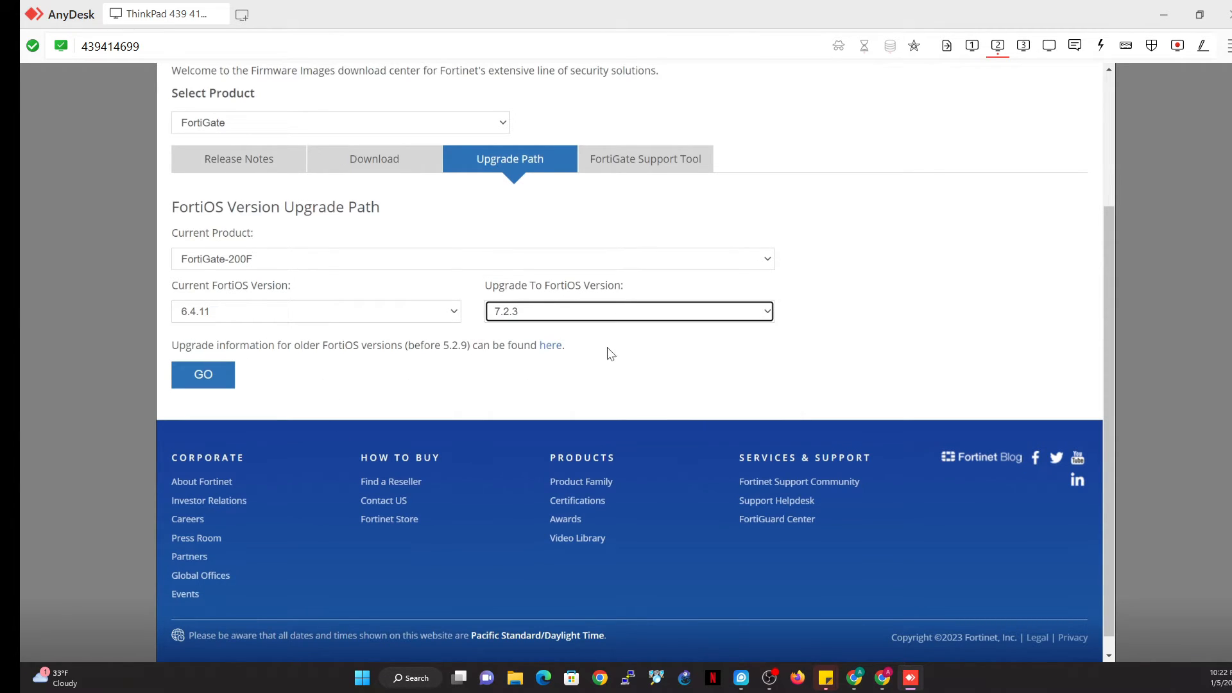
pyautogui.click(204, 377)
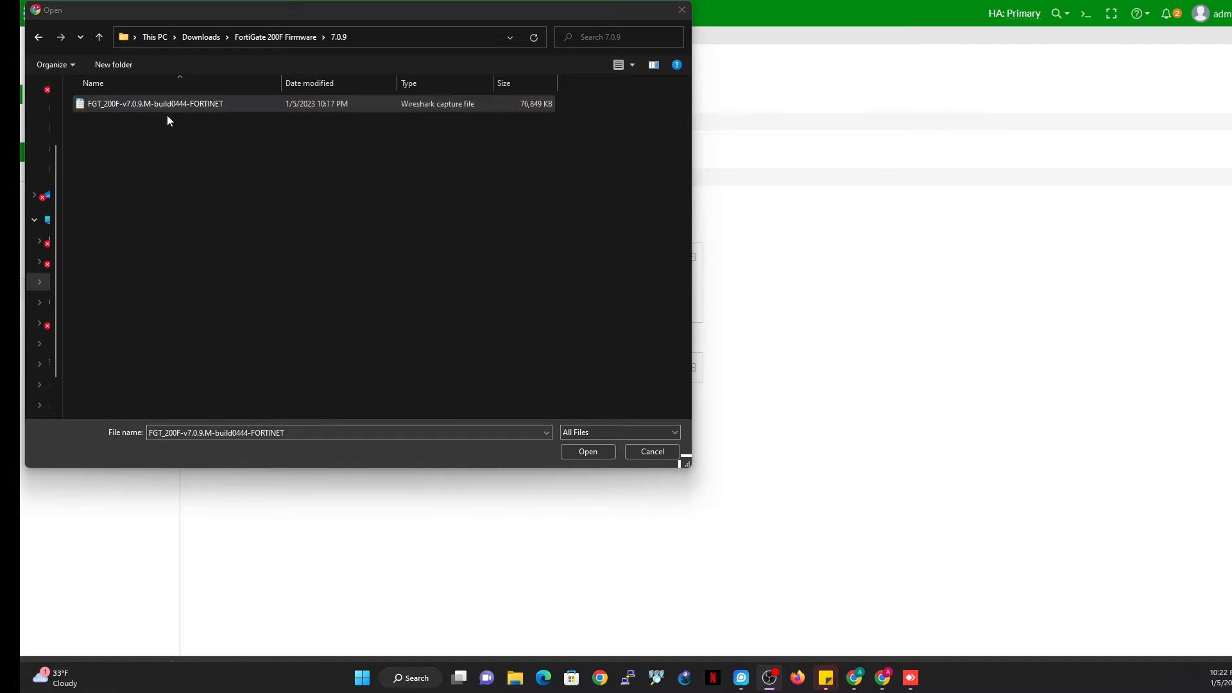
# Load the 7.0.9 image file into the firmware upload, then back up the configuration and upgrade to FortiOS v7.0.9 build0444
pyautogui.click(171, 105)
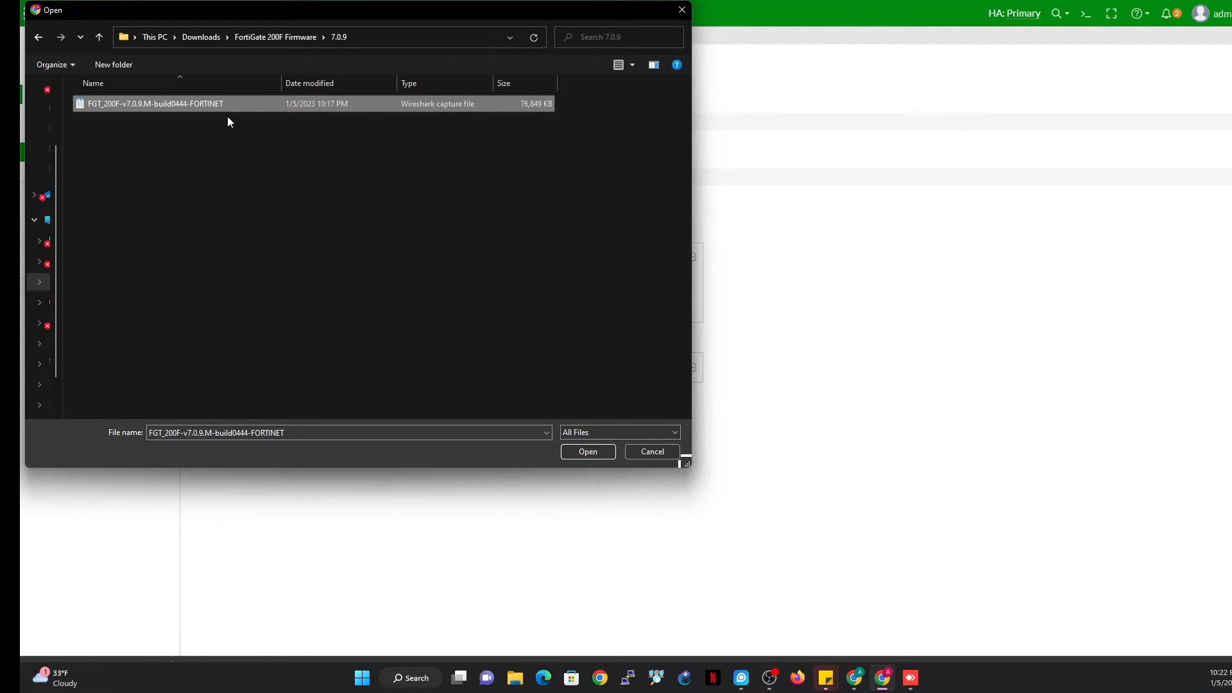
pyautogui.click(585, 452)
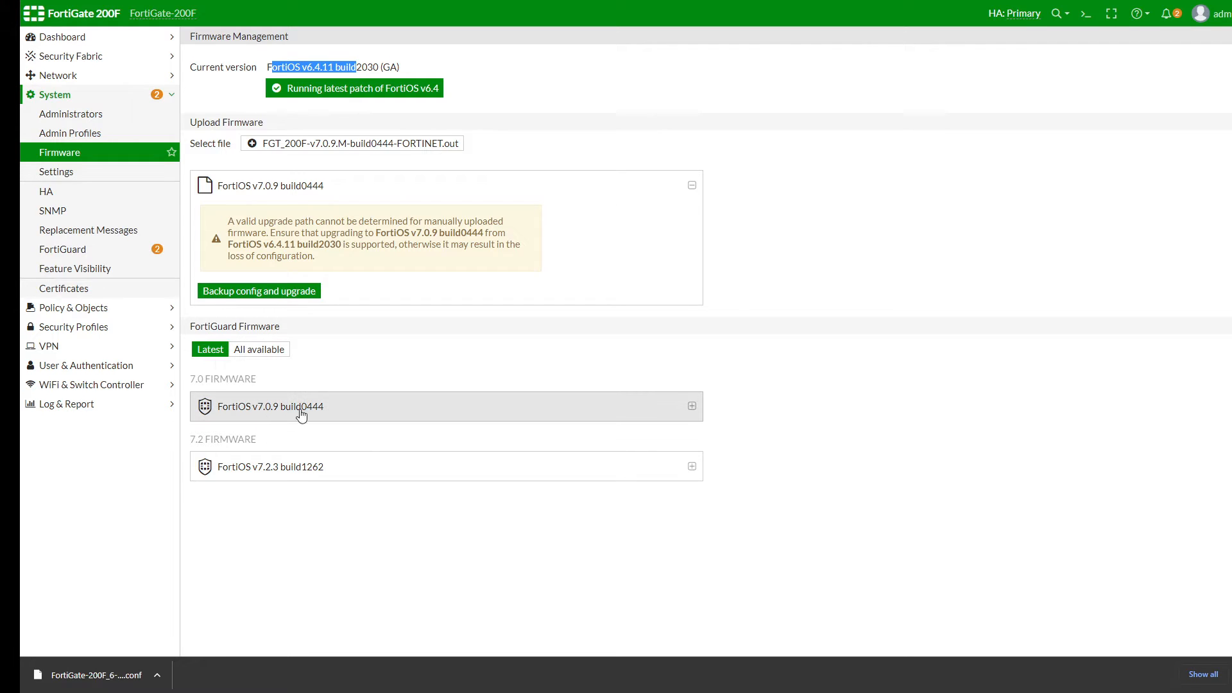
pyautogui.click(692, 407)
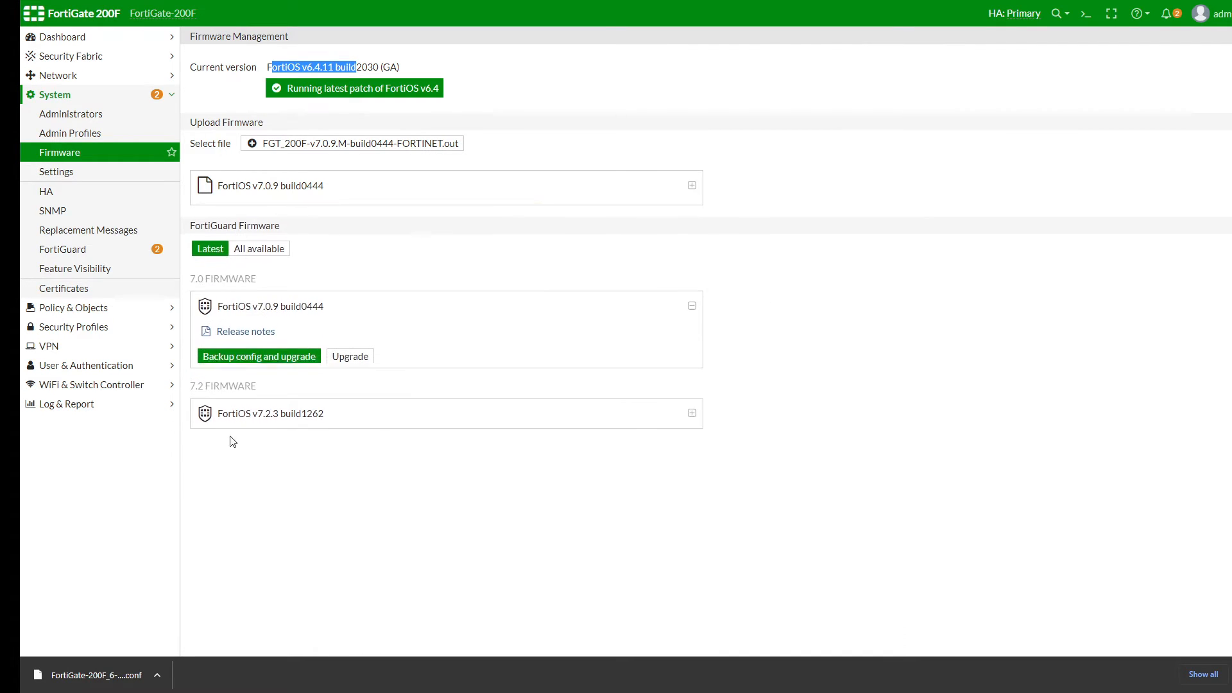
pyautogui.click(691, 185)
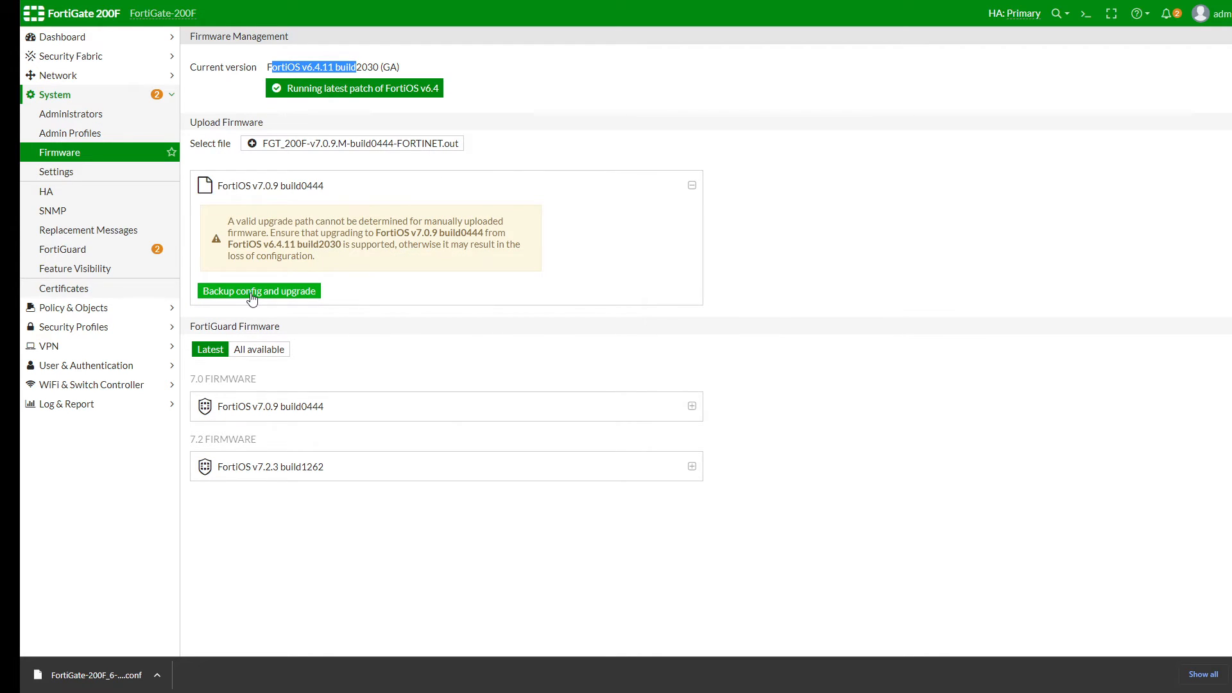
pyautogui.click(250, 297)
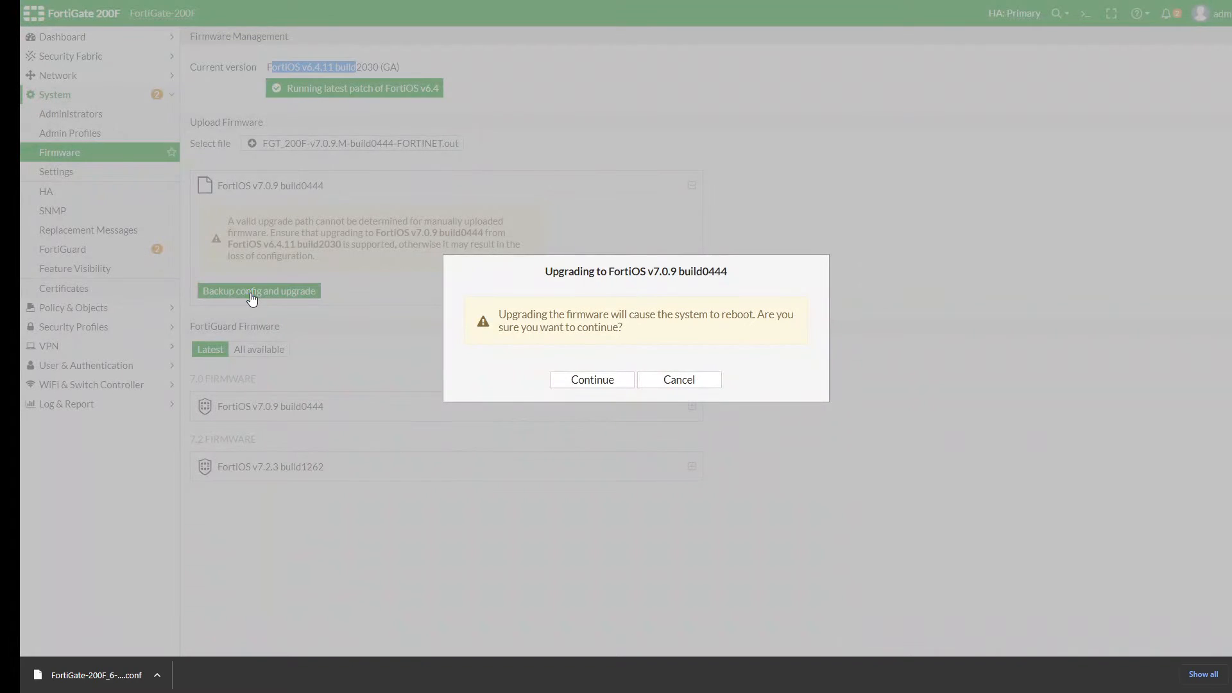
pyautogui.click(581, 383)
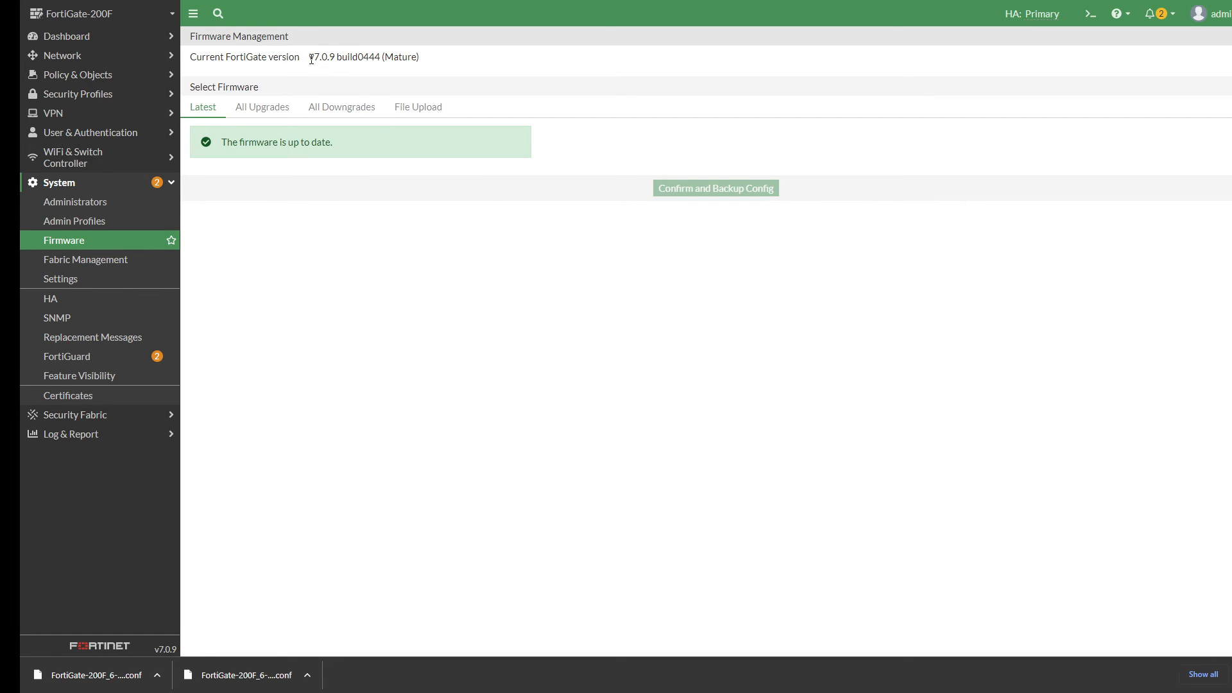
# Check the current firmware version and select FortiOS v7.2.3 build1262 (GA) from all available upgrades
pyautogui.moveTo(310, 59); pyautogui.dragTo(349, 60)
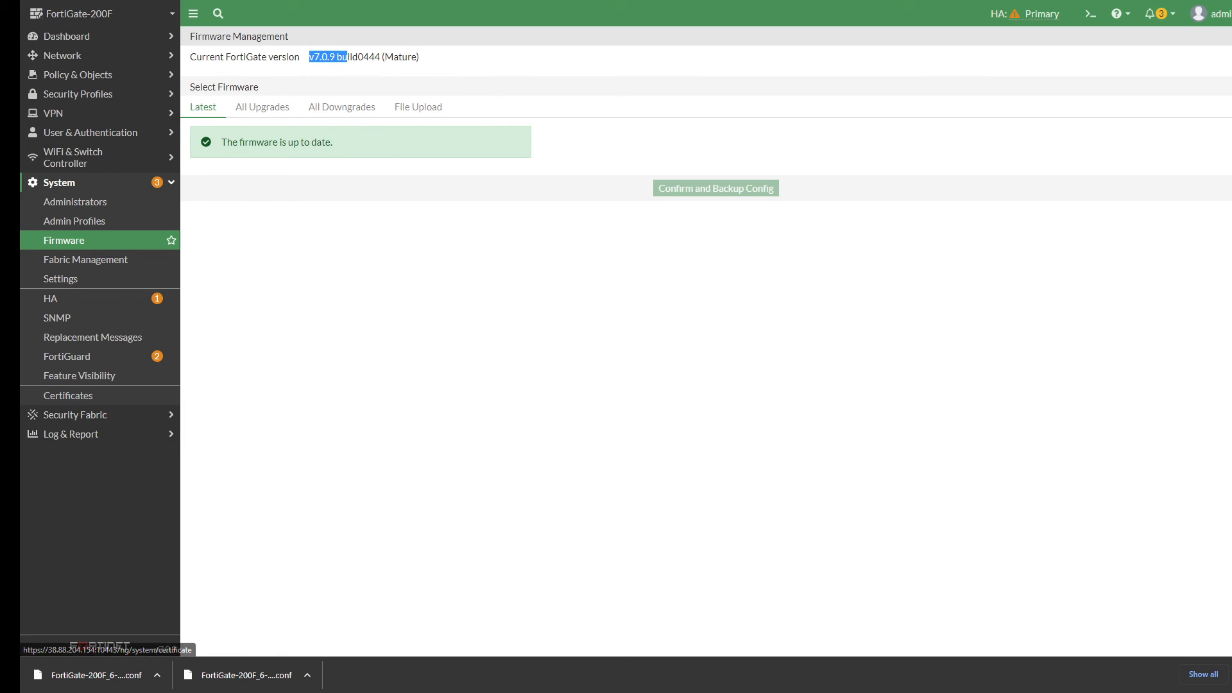
pyautogui.click(598, 67)
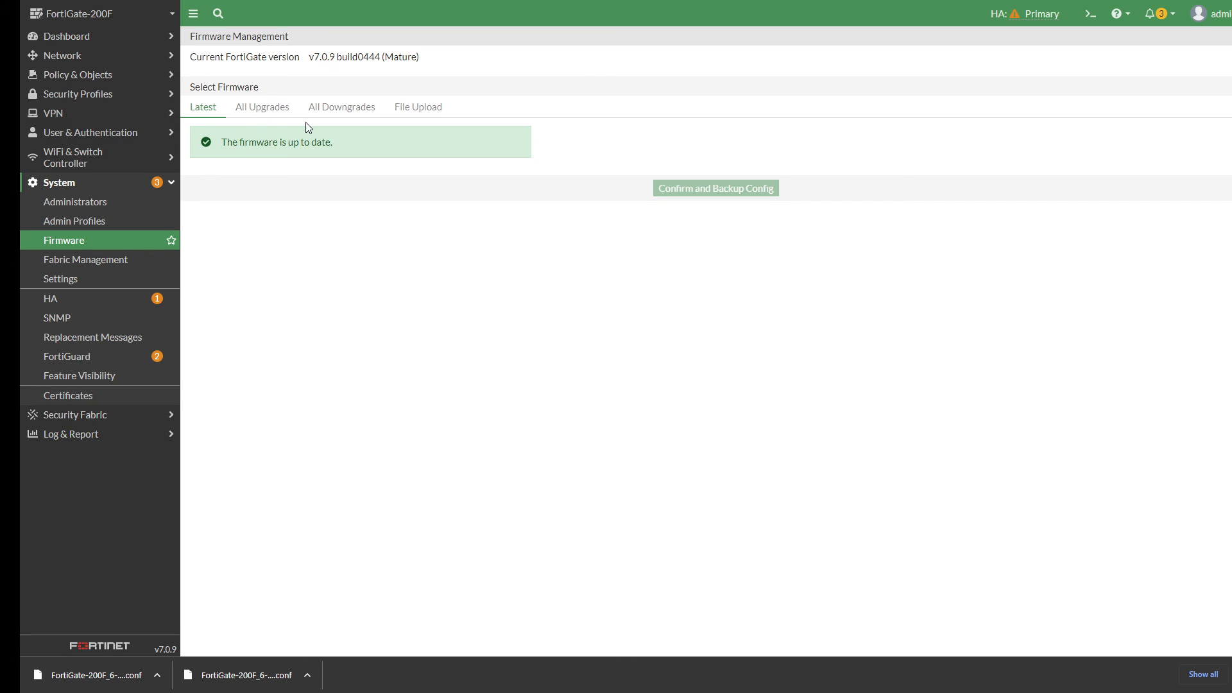
pyautogui.click(261, 109)
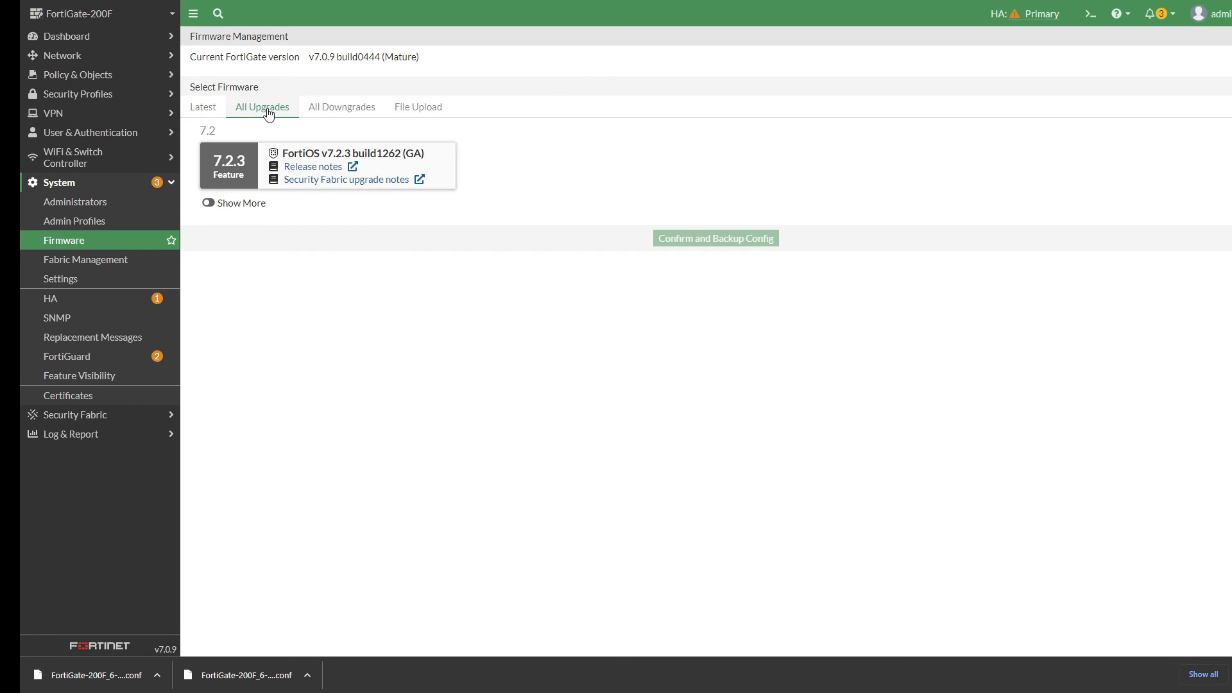
pyautogui.click(236, 163)
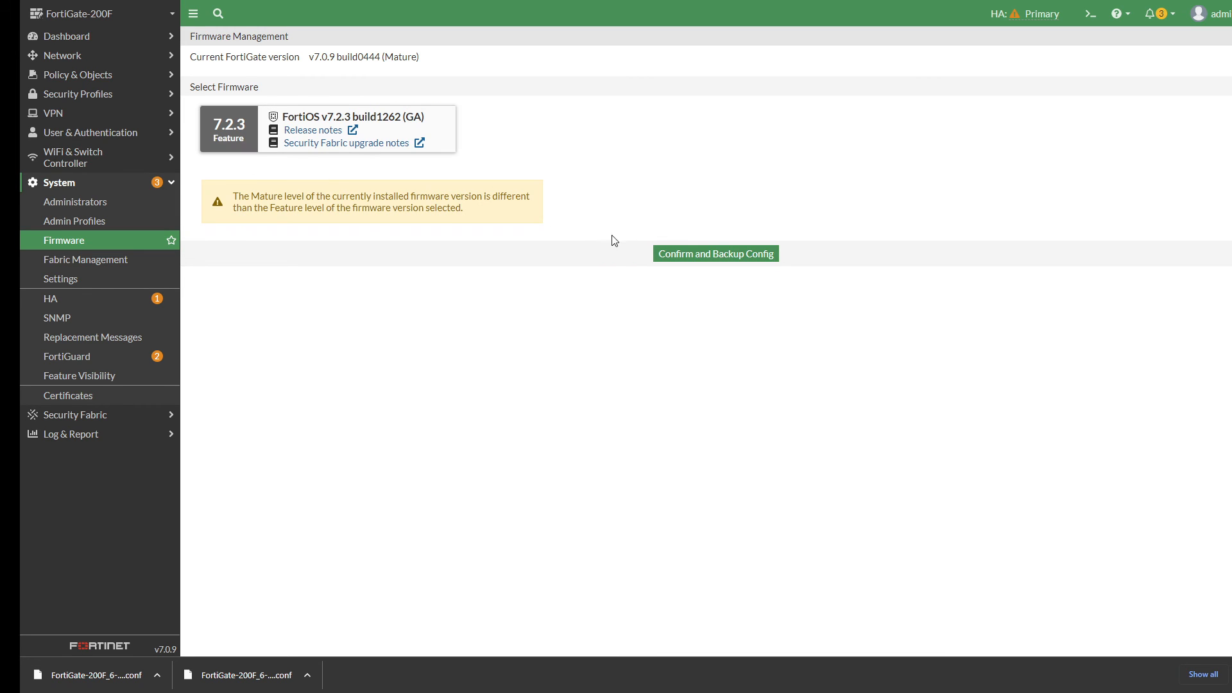